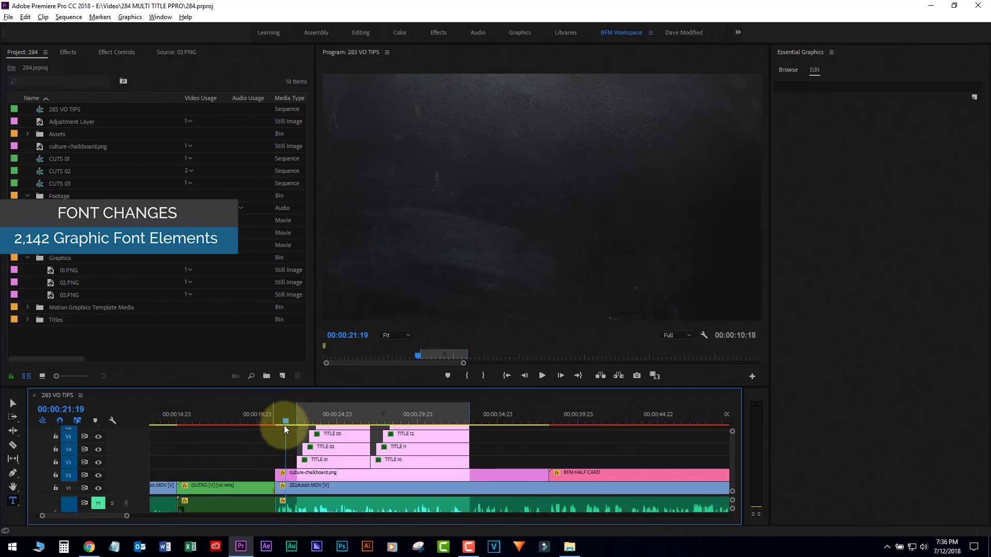
# Step: Play the chalkboard titles, stop at 00:00:26:14 with TITLE 01–09 on screen, and select TITLE 01
pyautogui.moveTo(303, 414)
pyautogui.mouseDown()
pyautogui.moveTo(328, 415)
pyautogui.moveTo(303, 423)
pyautogui.mouseUp()
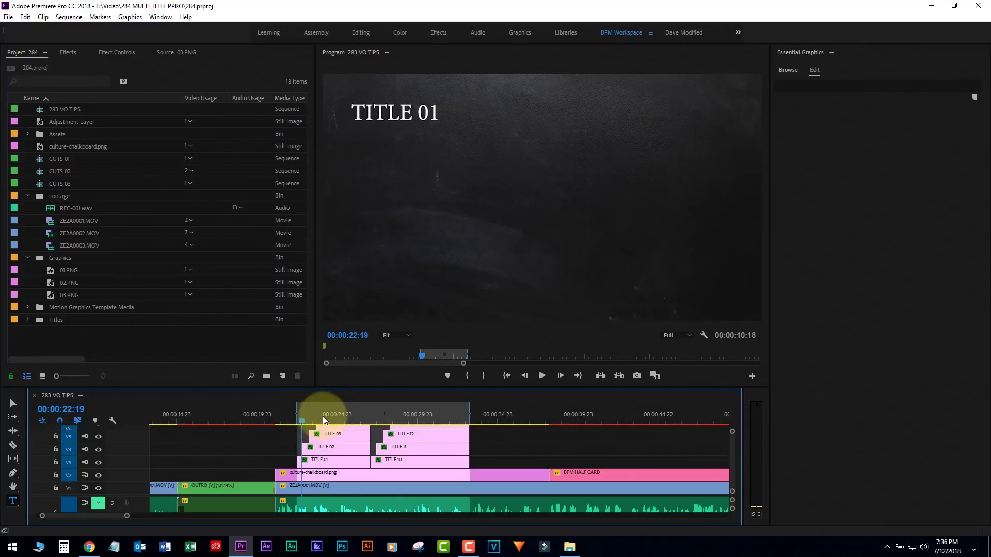
pyautogui.press('space')
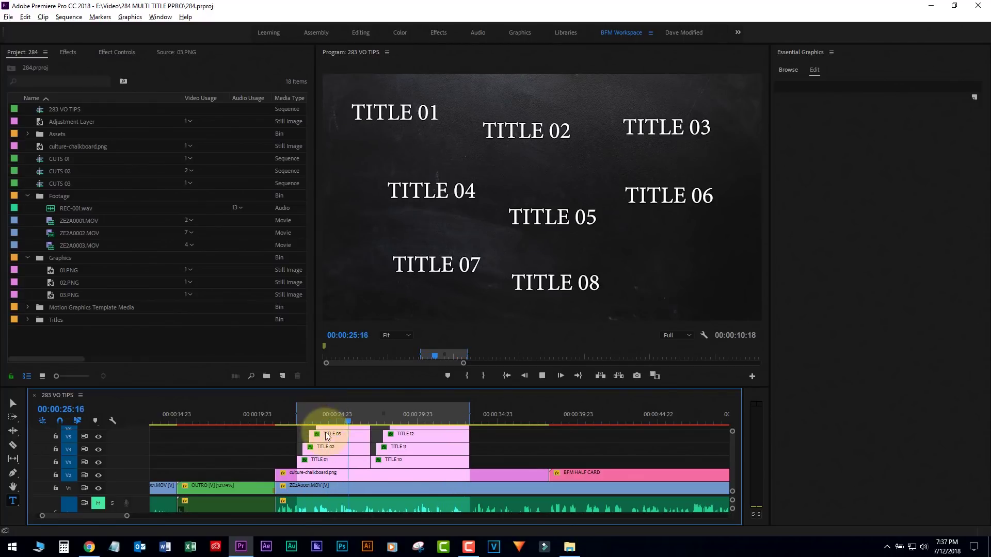
pyautogui.moveTo(361, 412); pyautogui.dragTo(364, 412)
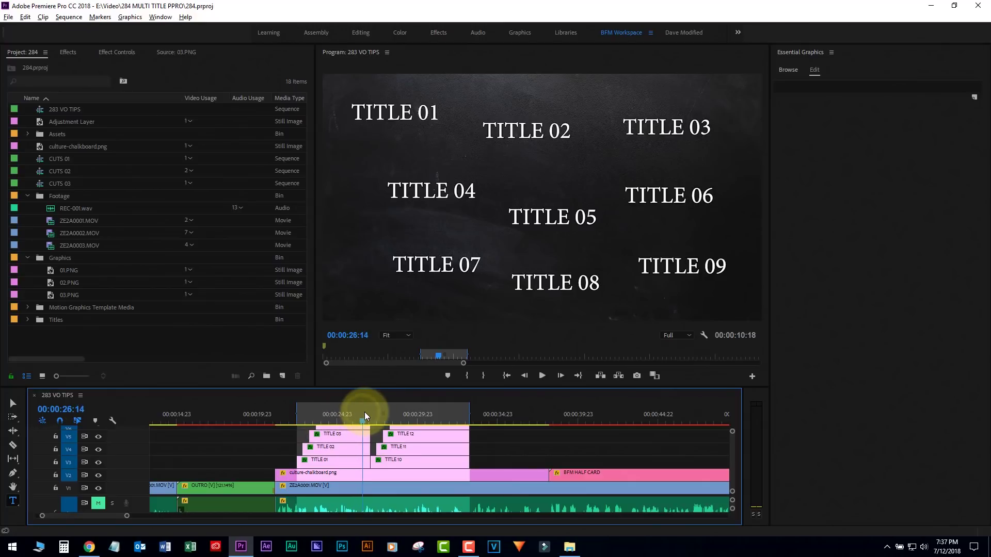
pyautogui.click(317, 463)
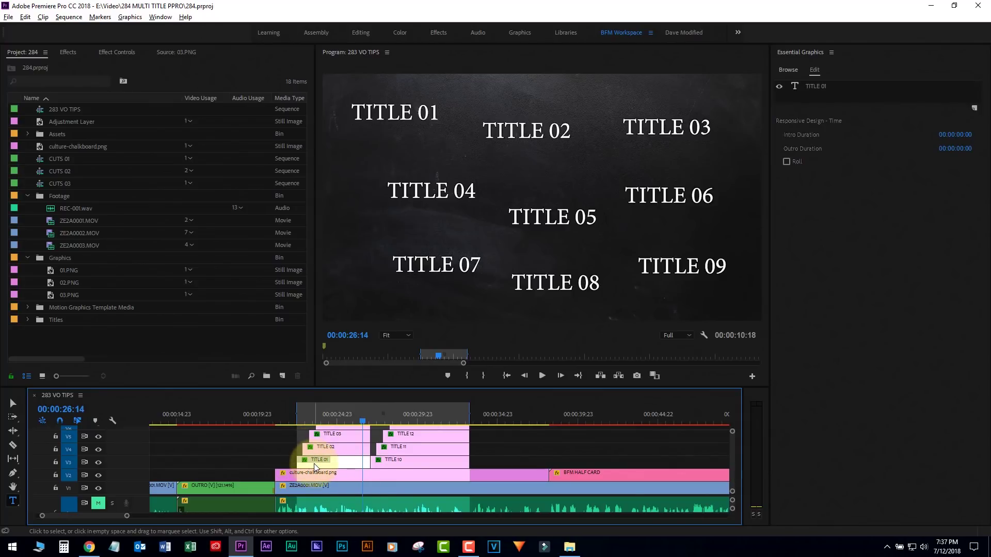
# Step: Change the TITLE 01 text font from Minion Pro to Raleway Regular
pyautogui.click(391, 111)
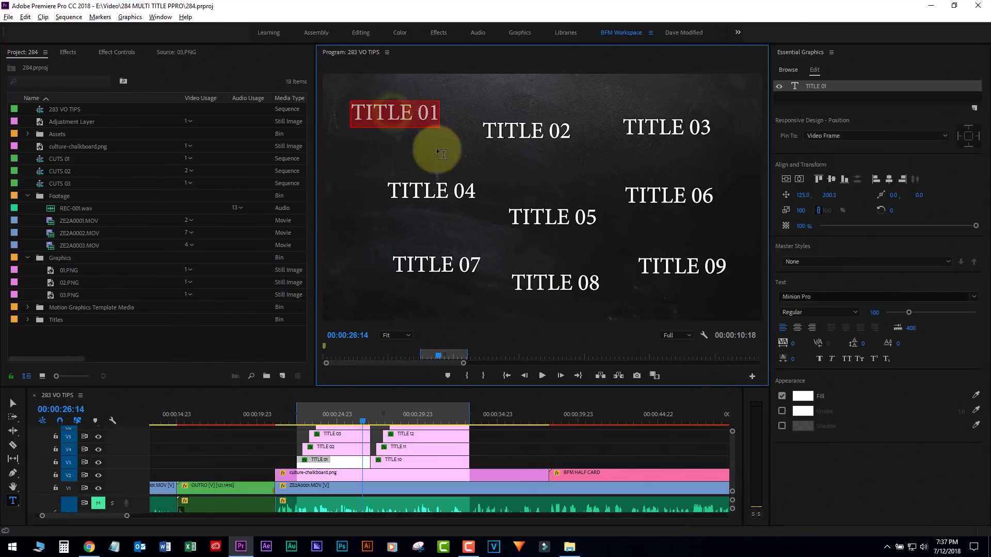
pyautogui.click(820, 298)
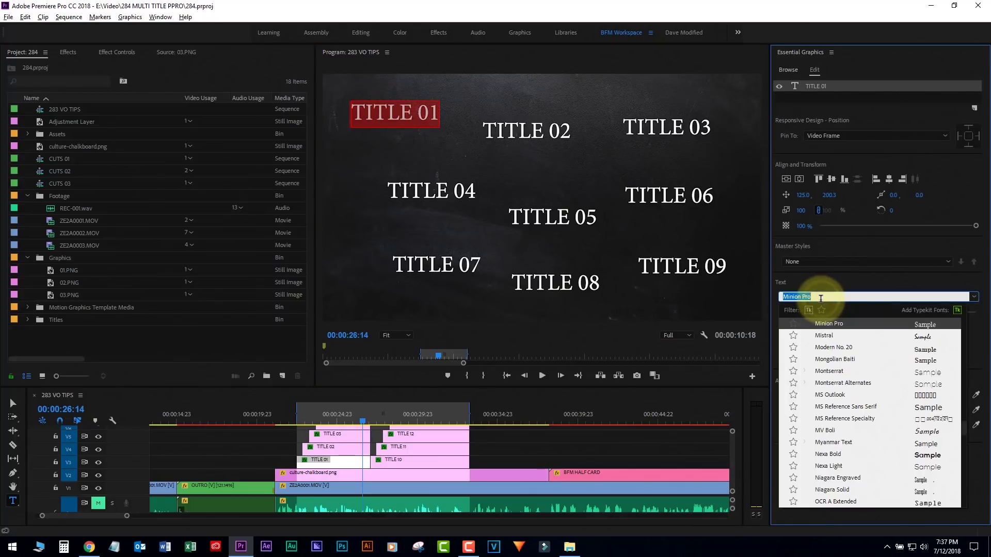
pyautogui.write('rale')
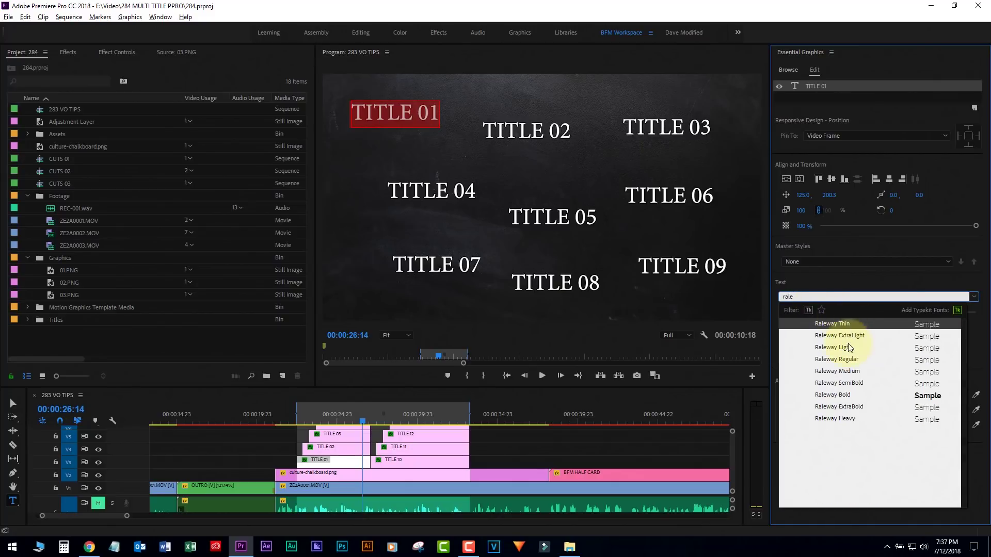
pyautogui.click(837, 360)
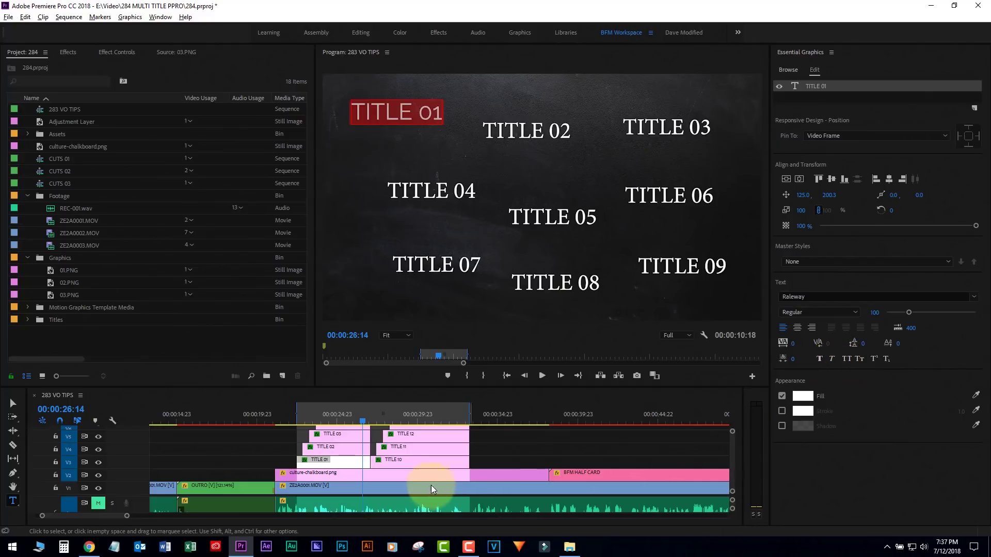
# Step: Select the TITLE 02 clip and all its text, then set the font to Raleway Regular
pyautogui.click(347, 444)
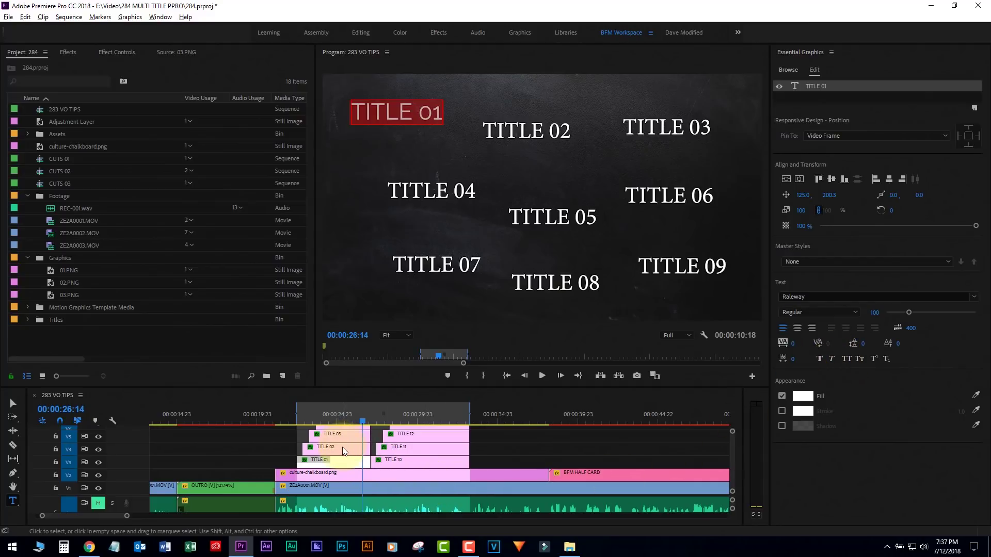
pyautogui.click(423, 264)
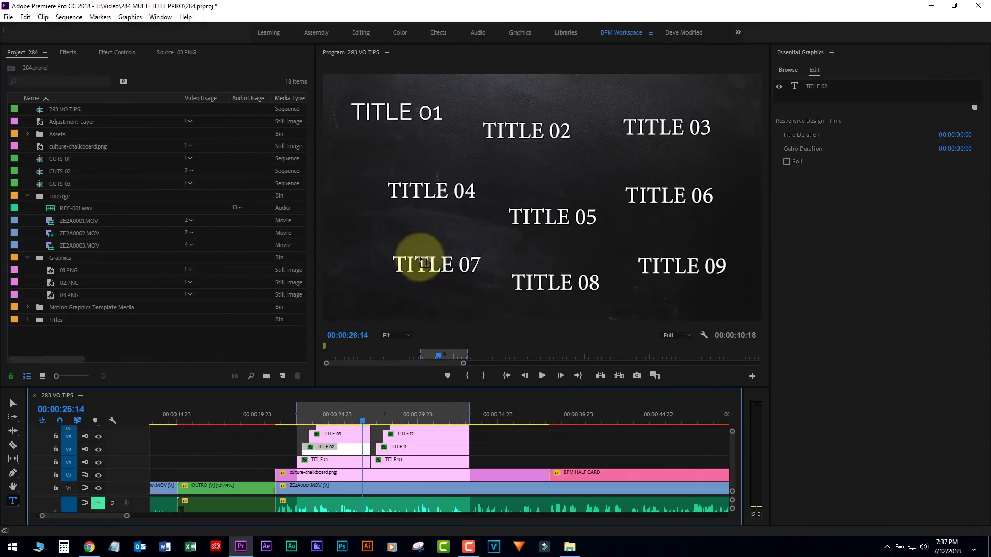
pyautogui.click(505, 133)
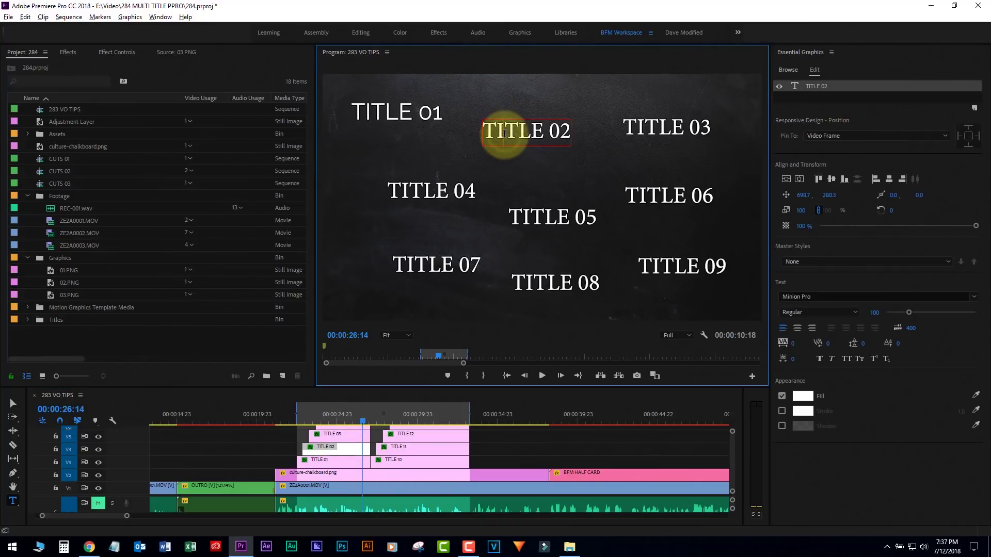
pyautogui.tripleClick(504, 133)
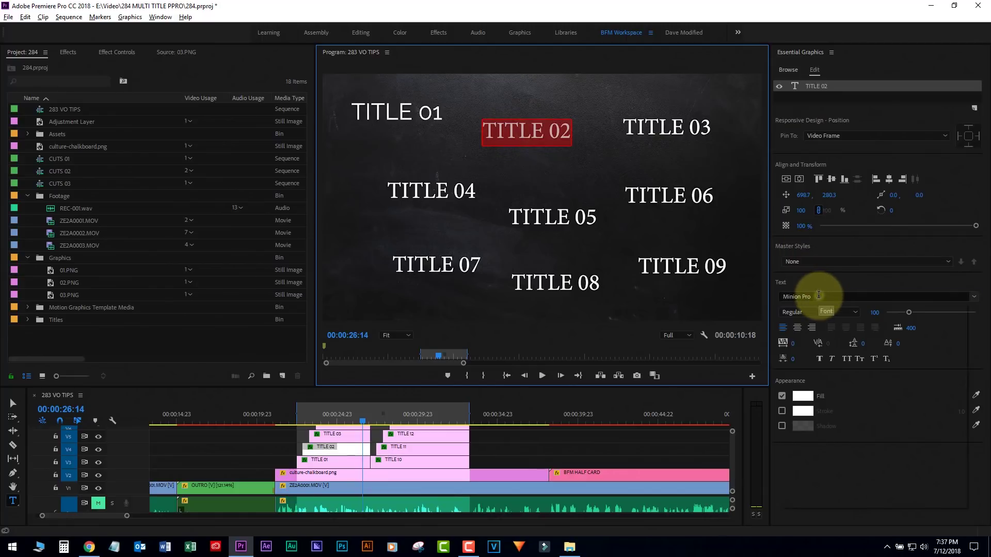
pyautogui.click(819, 297)
pyautogui.write('ra')
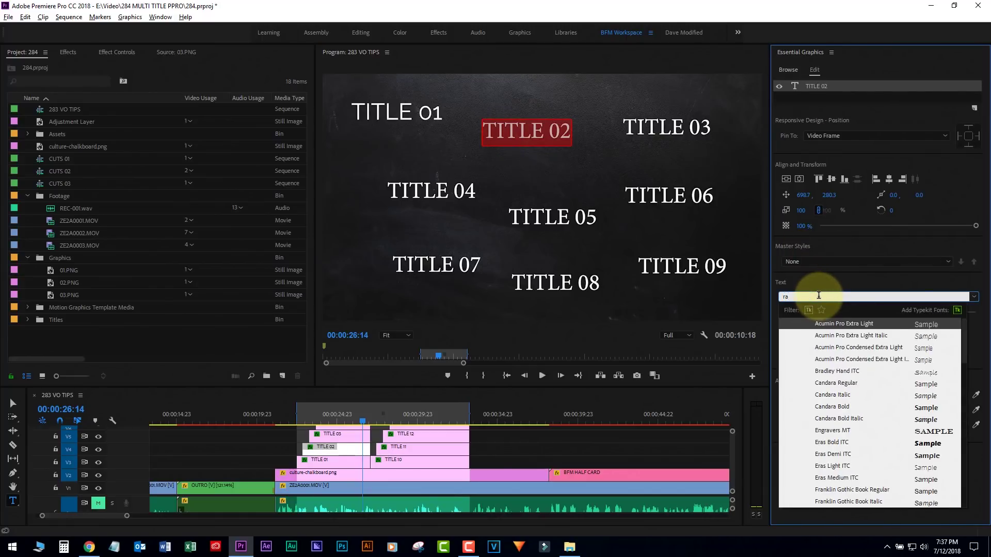
pyautogui.write('kew')
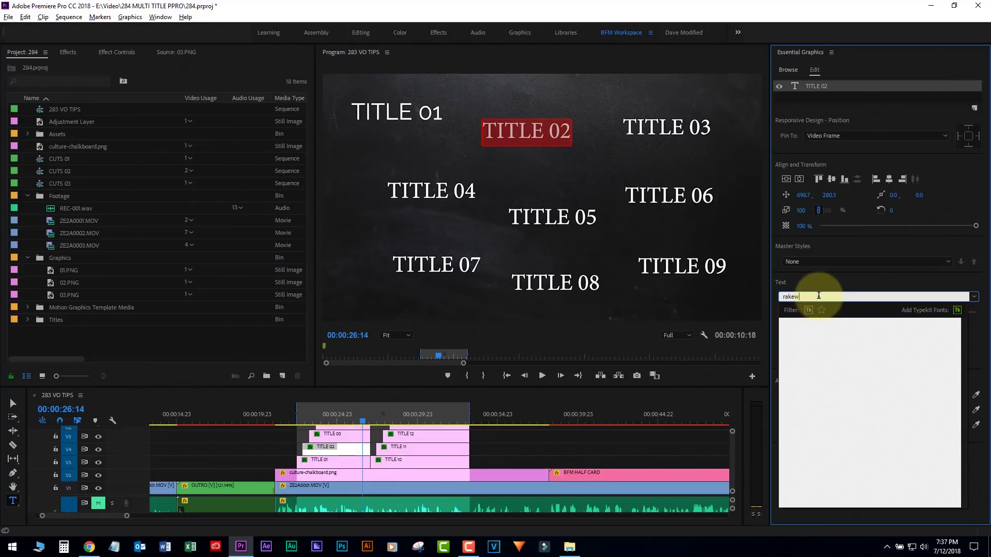
pyautogui.press('BackSpace')
pyautogui.press('BackSpace')
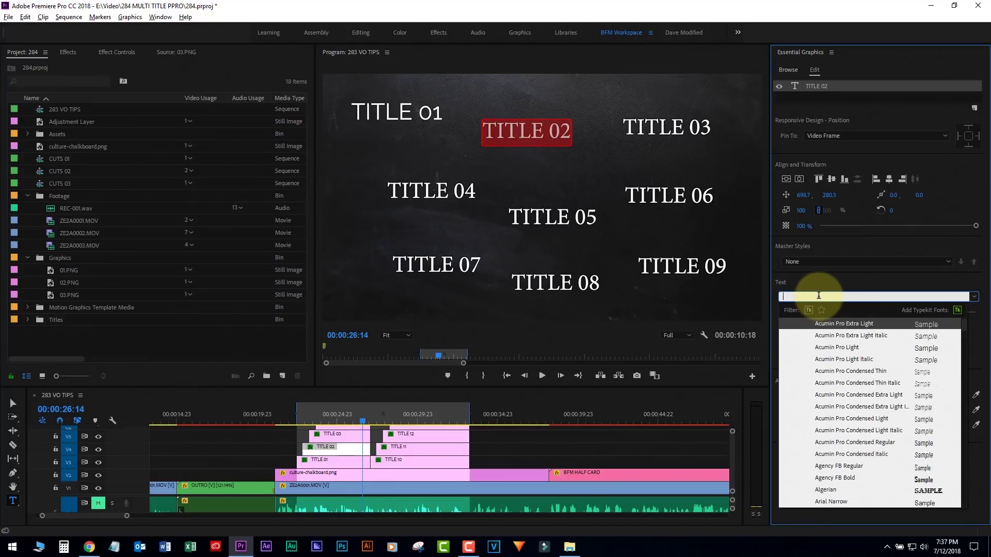
pyautogui.write('le')
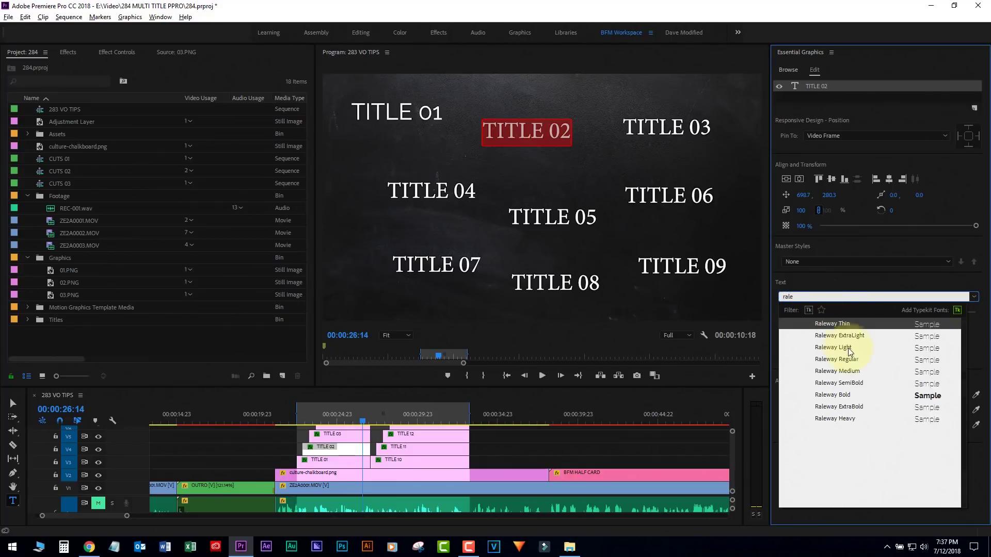
pyautogui.click(841, 361)
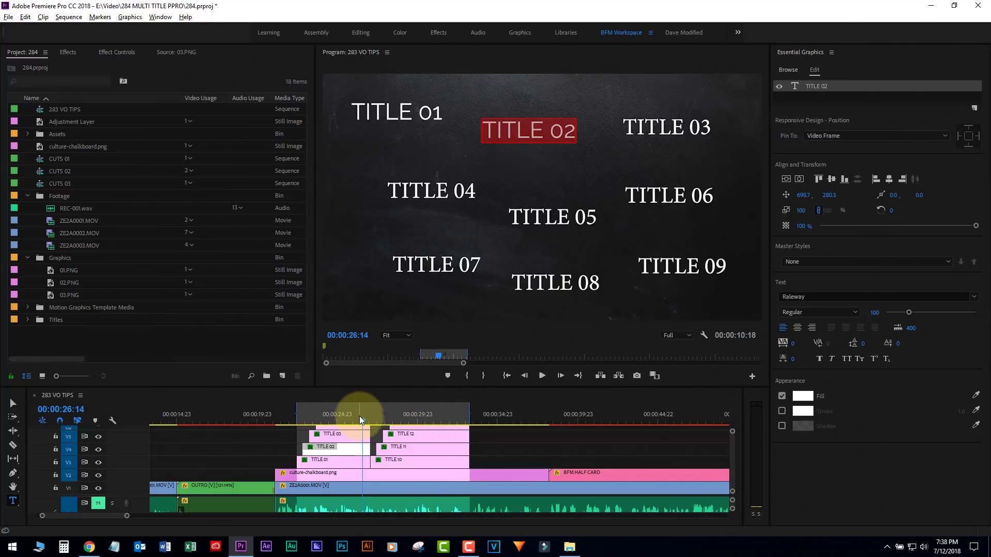
# Step: Undo the Raleway changes so TITLE 01 and TITLE 02 return to Minion Pro
pyautogui.press('Up')
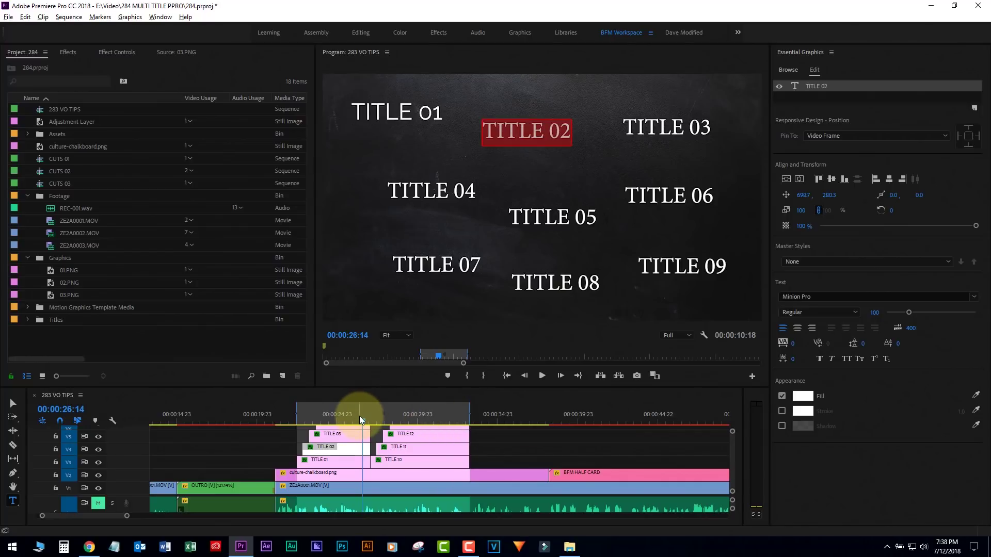
# Step: Reselect the TITLE 01 clip and its text, and set its font to Raleway Regular again
pyautogui.click(321, 460)
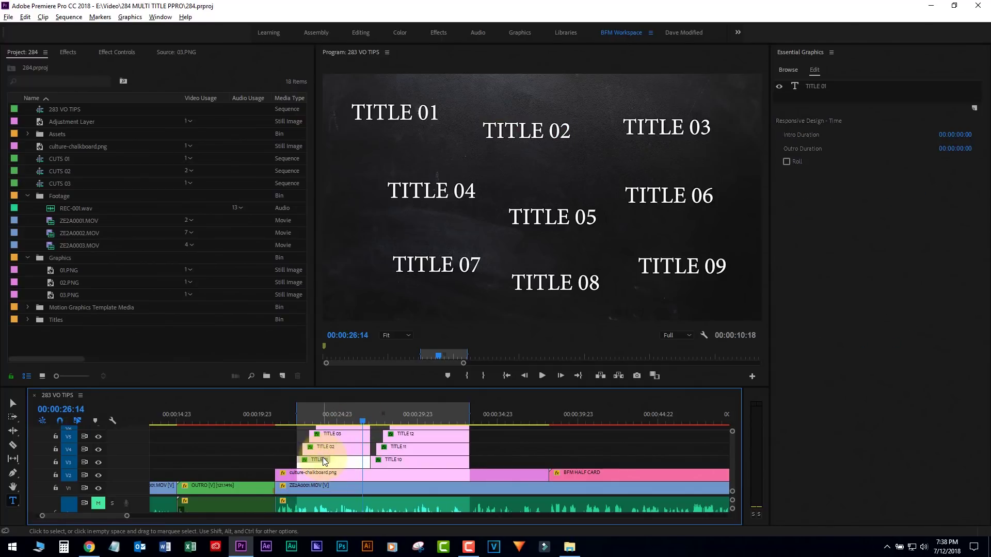
pyautogui.click(385, 109)
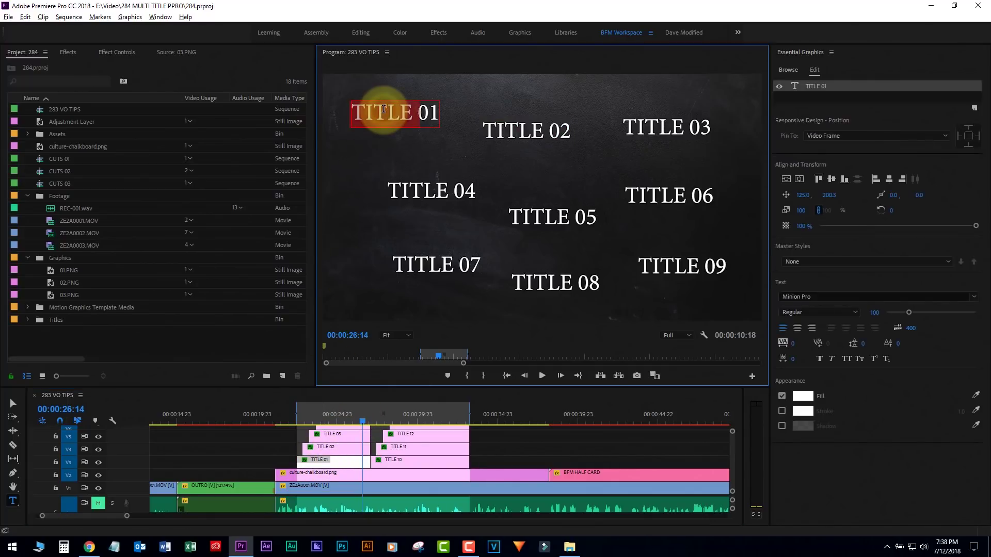
pyautogui.click(815, 297)
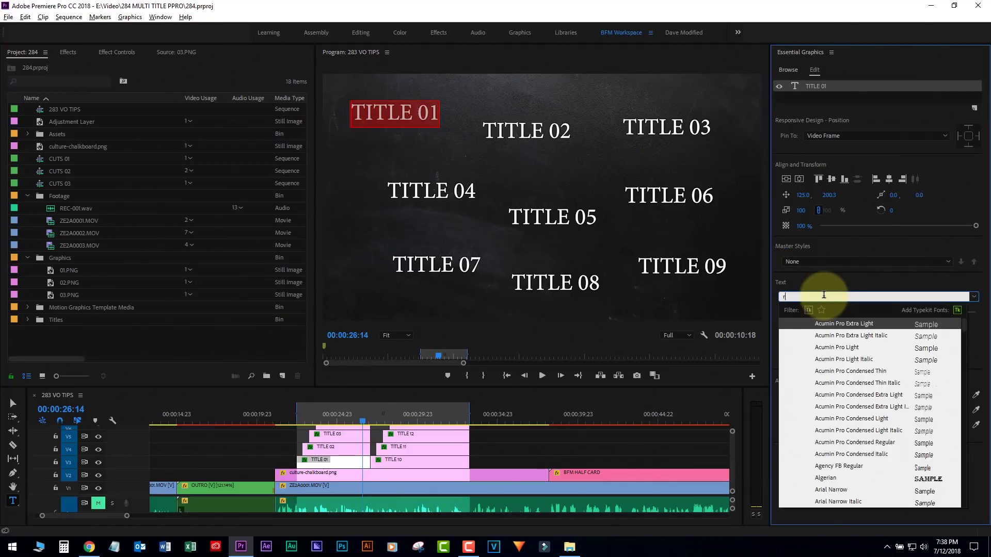
pyautogui.write('rale')
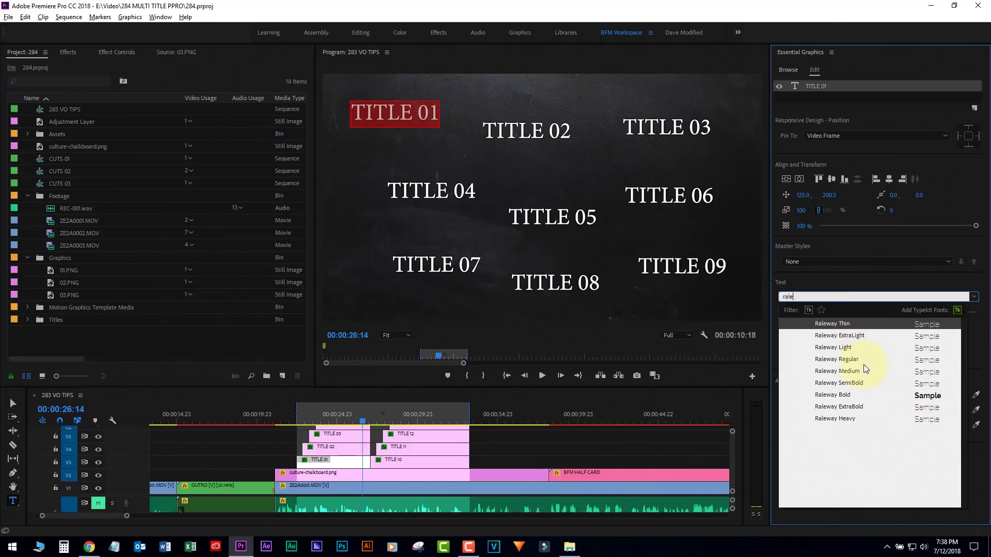
pyautogui.click(834, 360)
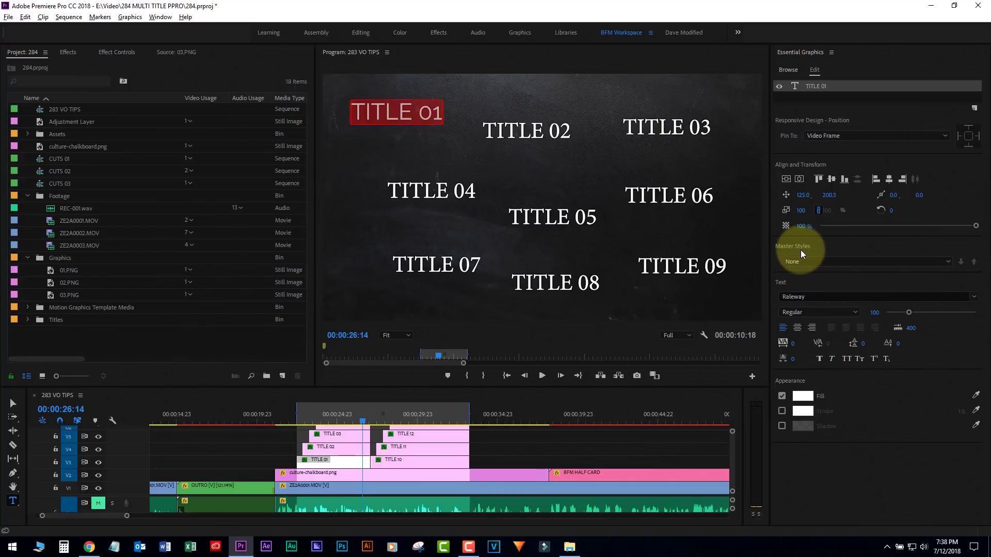
pyautogui.click(835, 260)
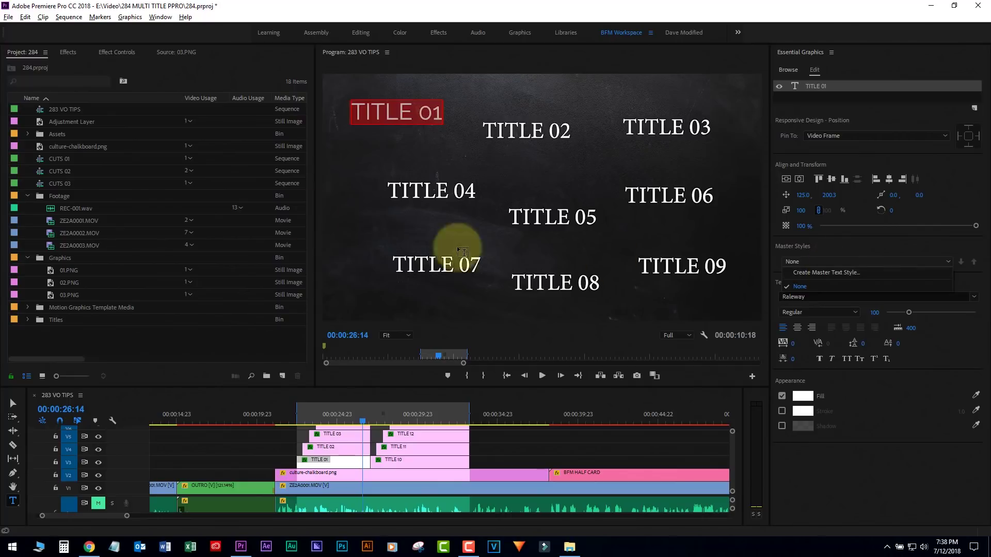
# Step: Collapse the Footage and Graphics bins in the Project panel
pyautogui.click(32, 197)
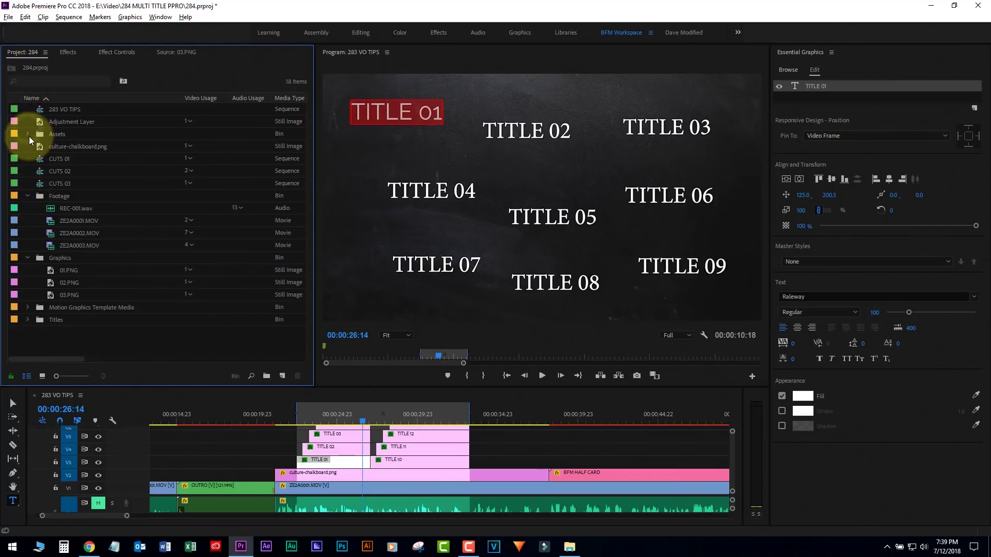
pyautogui.click(28, 195)
pyautogui.click(28, 209)
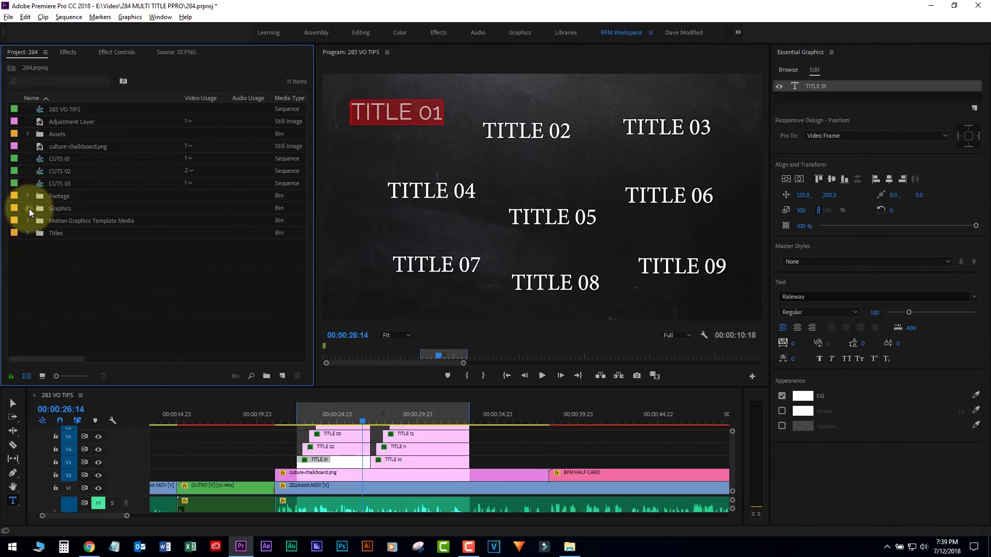
pyautogui.click(60, 273)
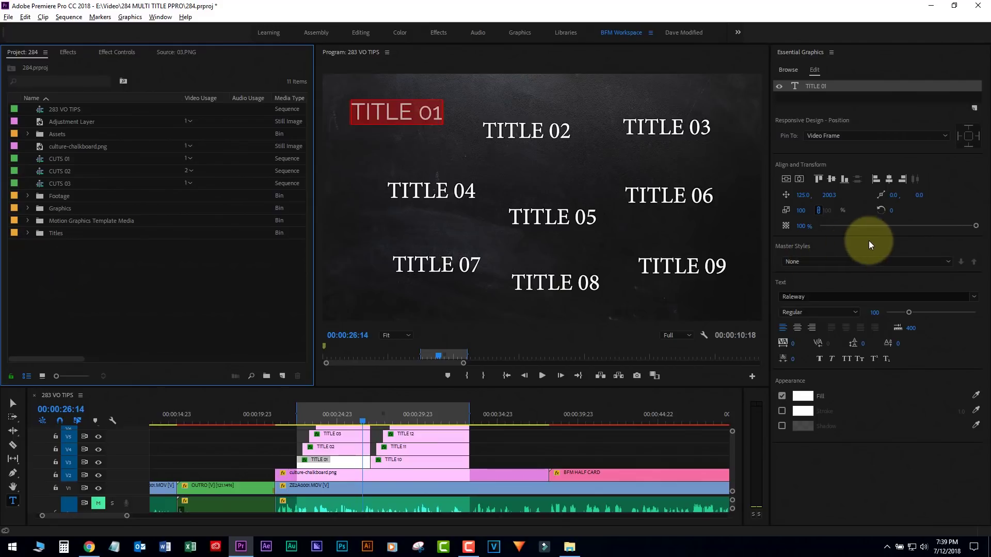
pyautogui.click(844, 266)
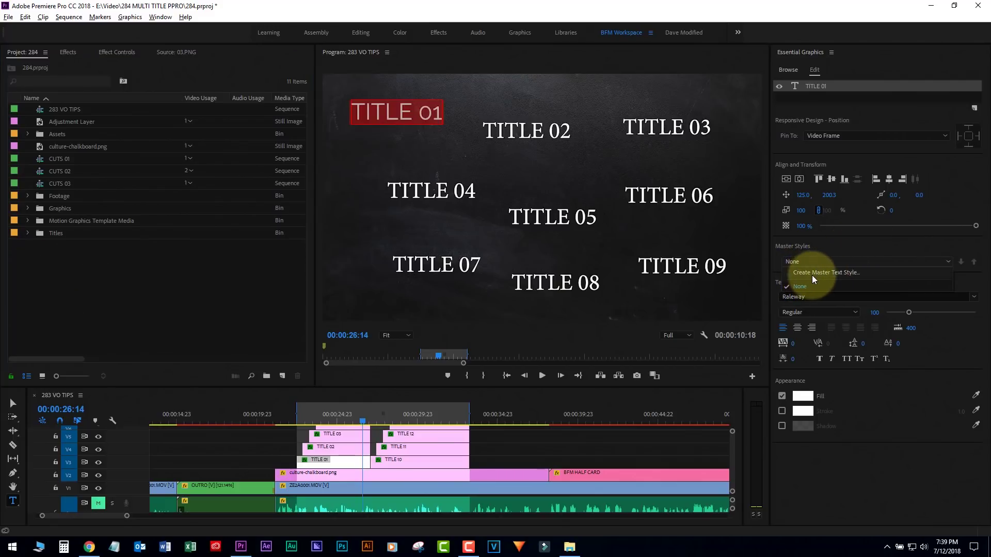
# Step: Save TITLE 01's formatting as master text style 'RALEWAY FIX' and drag it onto TITLE 02
pyautogui.click(831, 274)
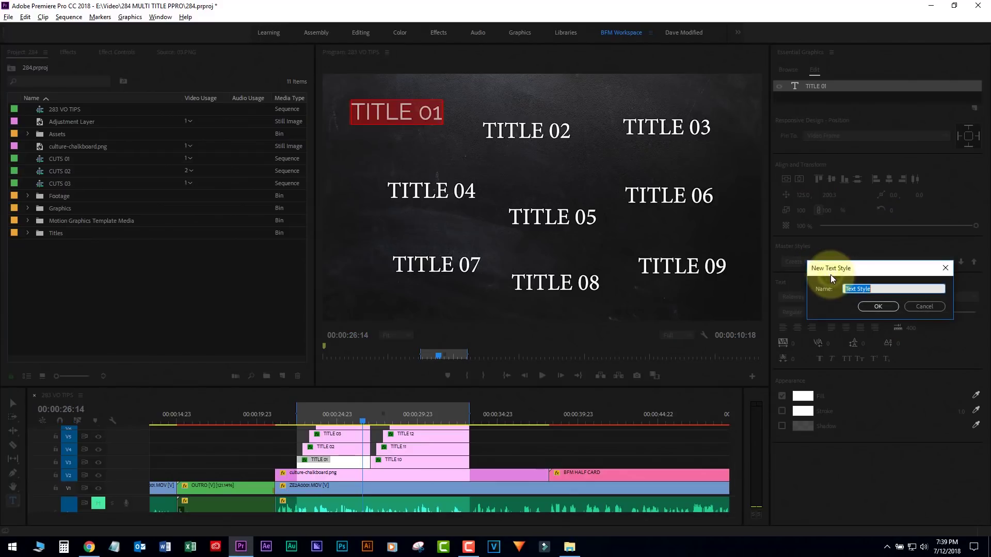
pyautogui.write('RALEWAY FIX')
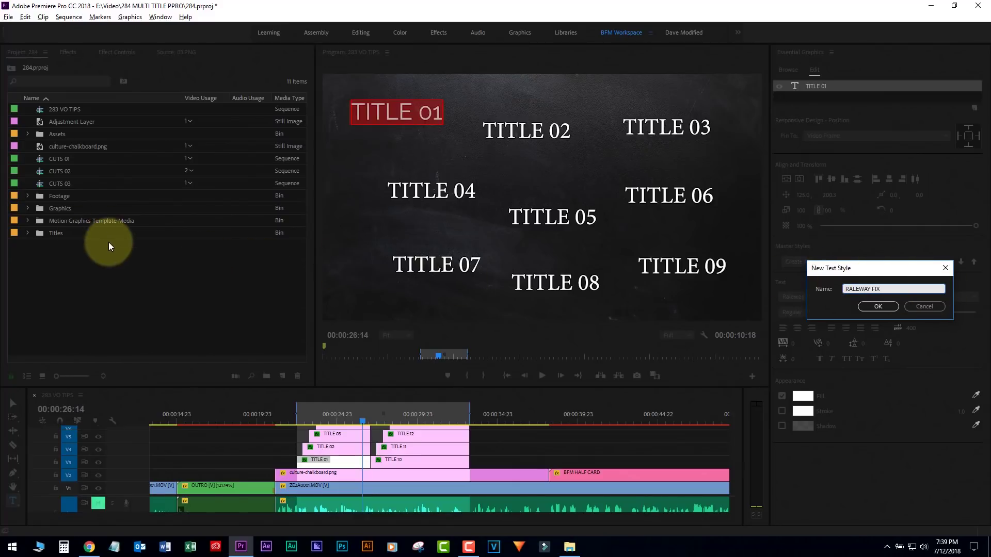
pyautogui.click(880, 308)
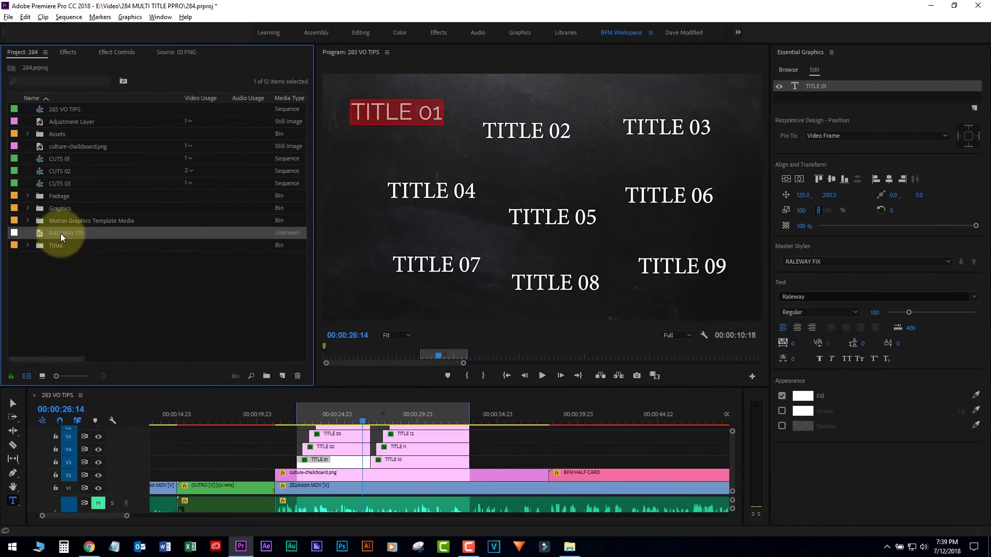
pyautogui.moveTo(60, 233); pyautogui.dragTo(329, 449)
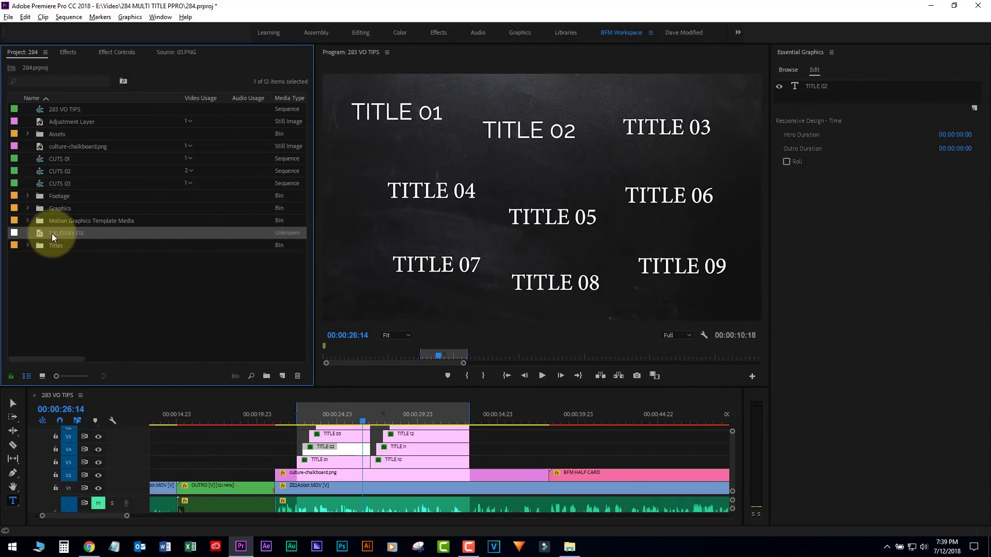
# Step: Drag the RALEWAY FIX style from the Project panel onto the TITLE 03 clip
pyautogui.moveTo(52, 233); pyautogui.dragTo(336, 436)
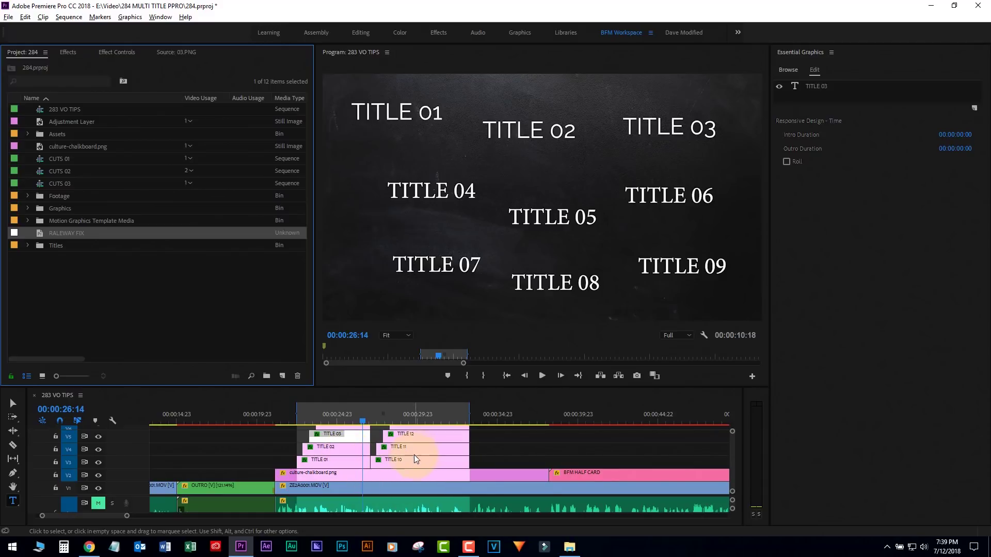
# Step: Marquee-select every title clip in the maximized timeline, drop RALEWAY FIX on them, and play back
pyautogui.press('`')
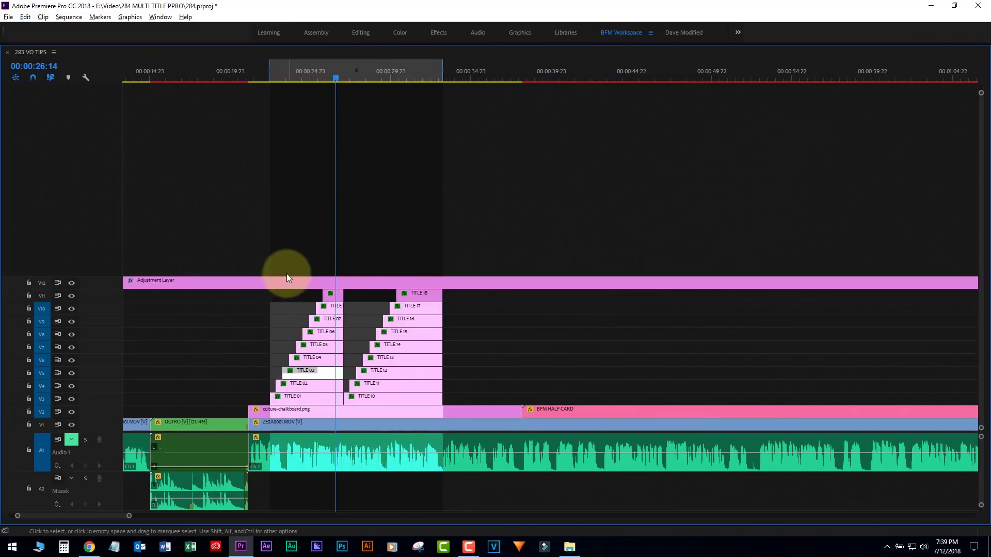
pyautogui.moveTo(269, 292); pyautogui.dragTo(504, 396)
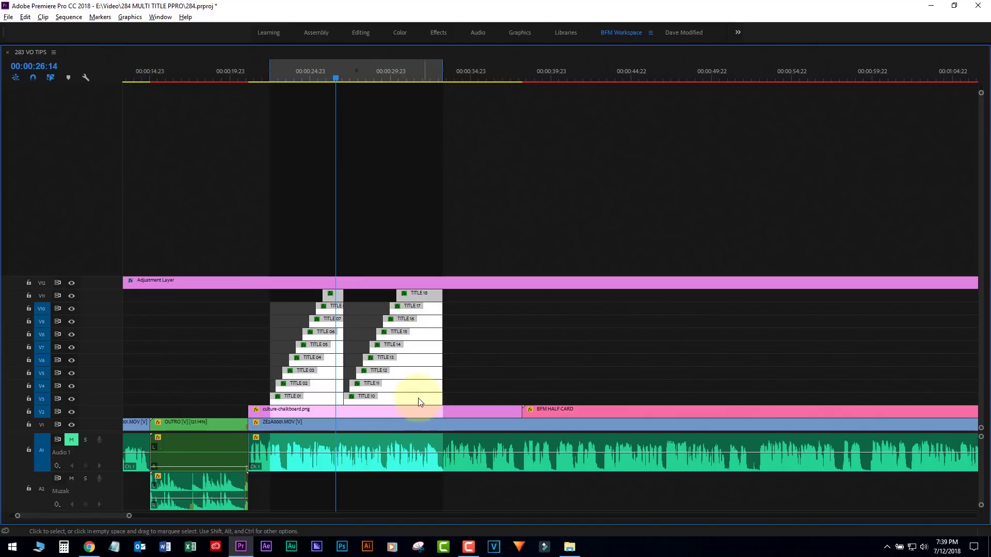
pyautogui.press('`')
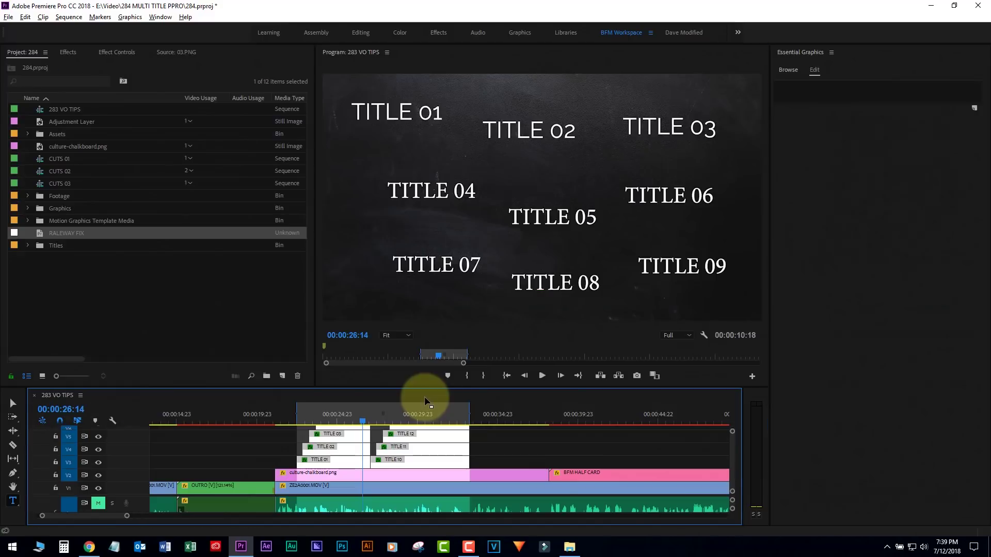
pyautogui.moveTo(42, 233); pyautogui.dragTo(407, 448)
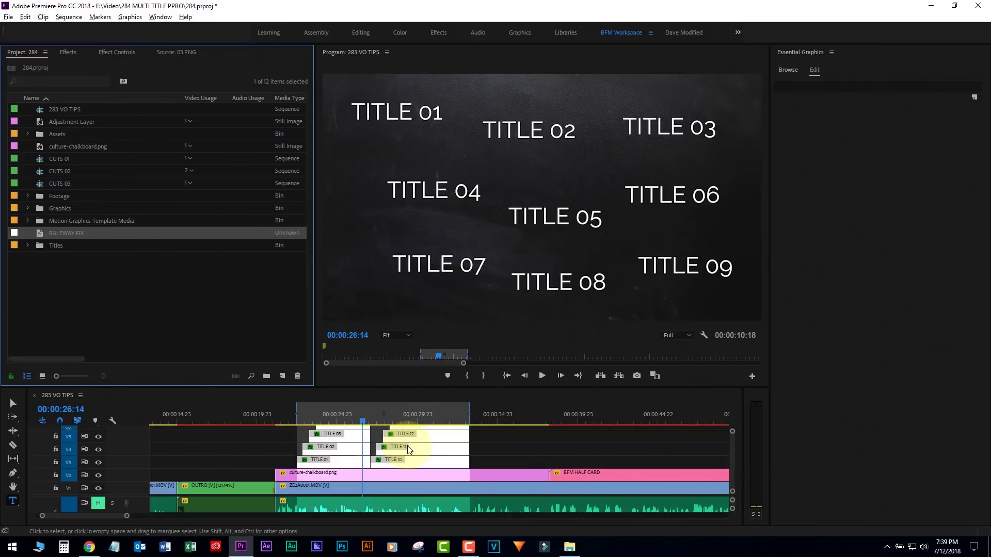
pyautogui.press('space')
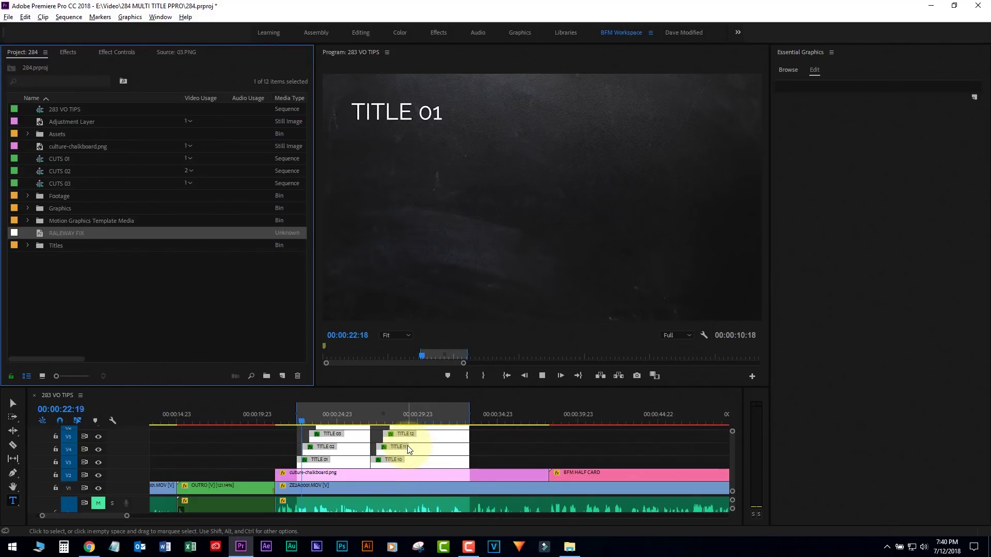
# Step: Stop playback, select TITLE 01, and show its text layer properties in Essential Graphics
pyautogui.click(356, 434)
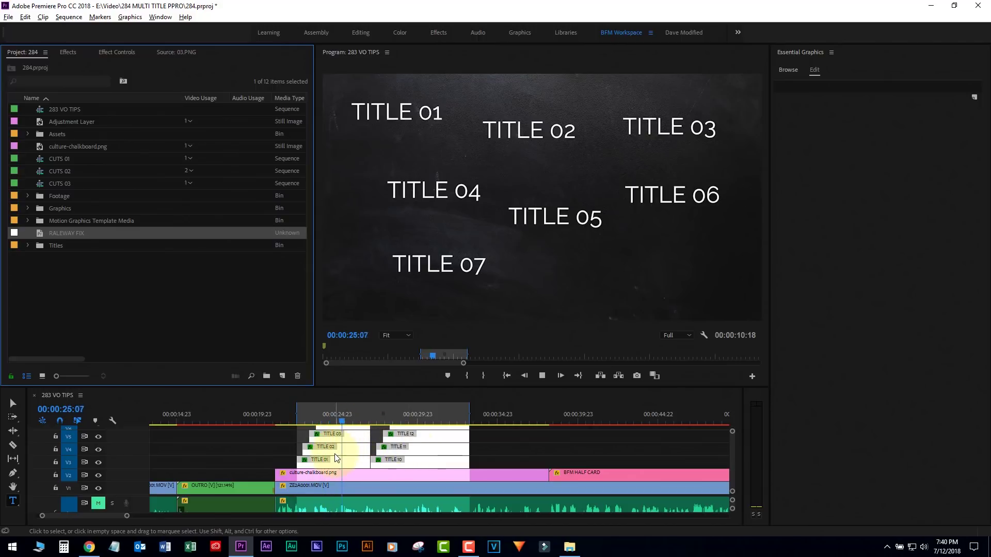
pyautogui.click(335, 414)
pyautogui.click(373, 132)
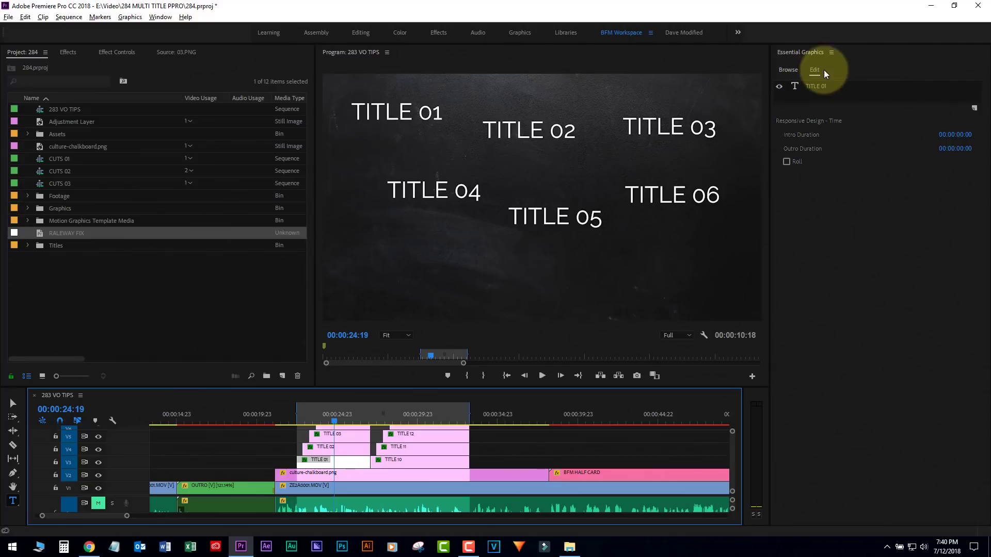
pyautogui.click(815, 86)
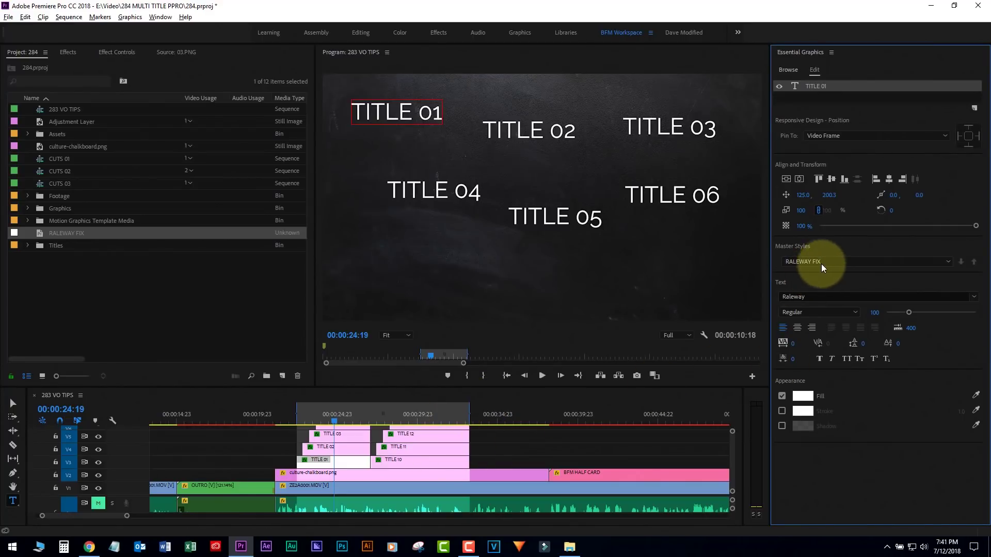
# Step: Set TITLE 01's master style to None, then back to RALEWAY FIX
pyautogui.click(850, 262)
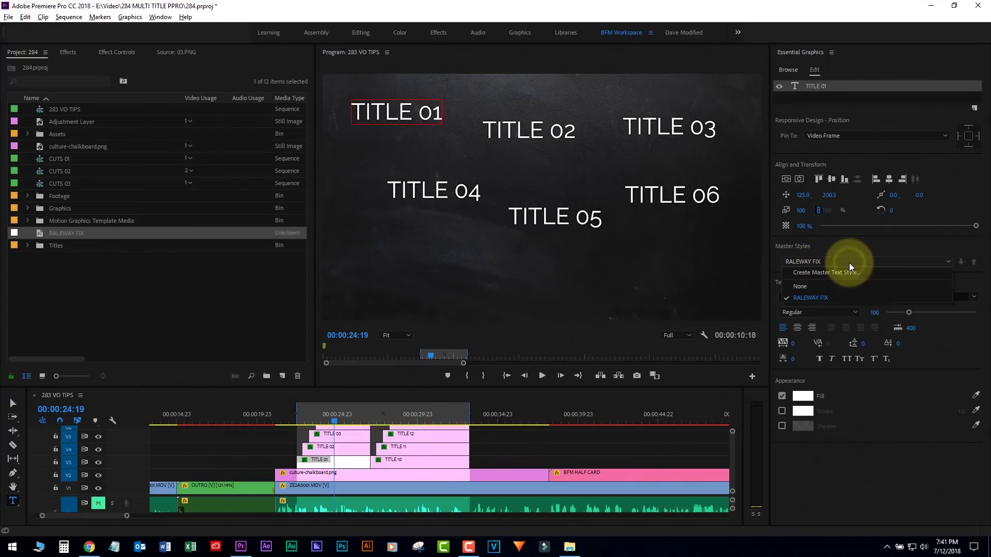
pyautogui.click(820, 287)
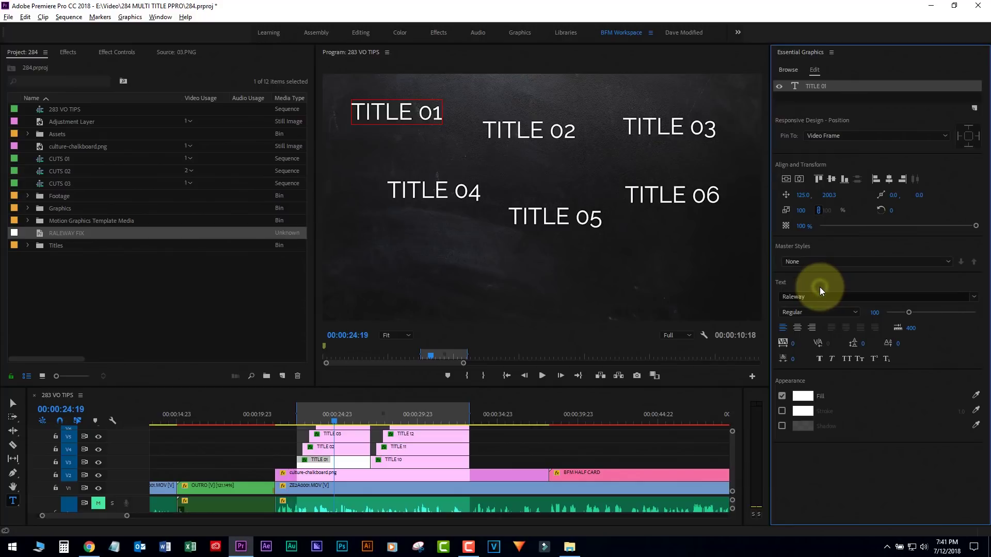
pyautogui.click(817, 264)
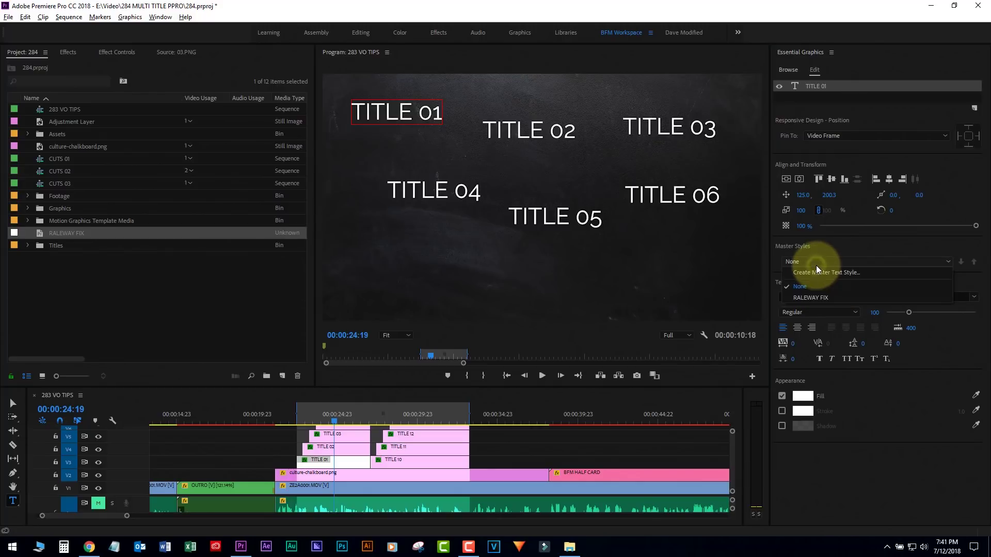
pyautogui.click(811, 299)
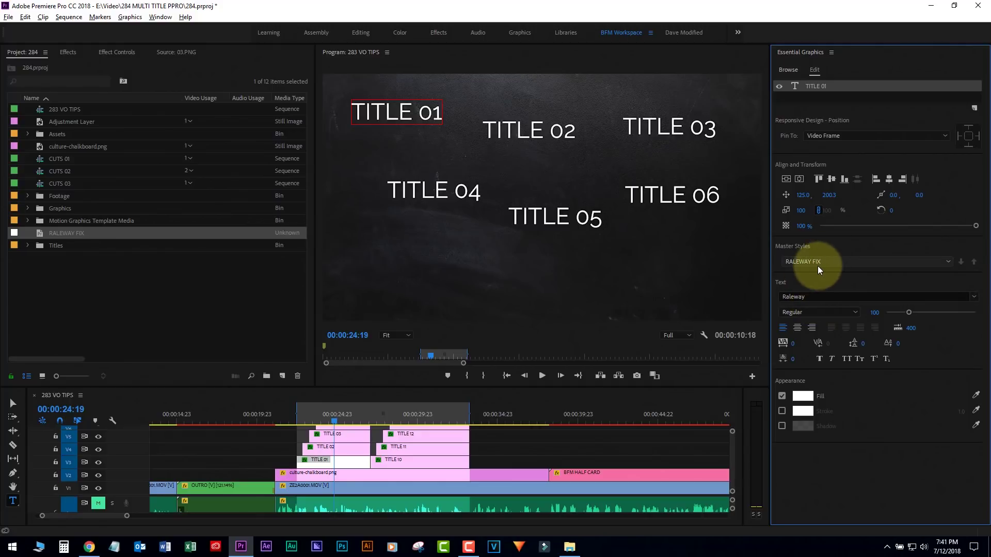
# Step: At 35:04, create a new 'NEW ONE' text title near the centre of the frame
pyautogui.click(501, 415)
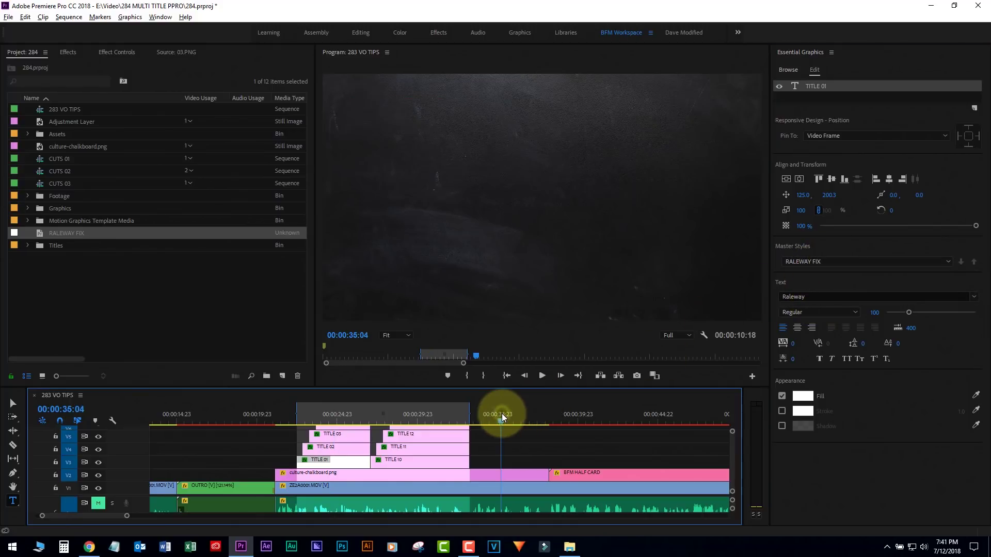
pyautogui.click(12, 499)
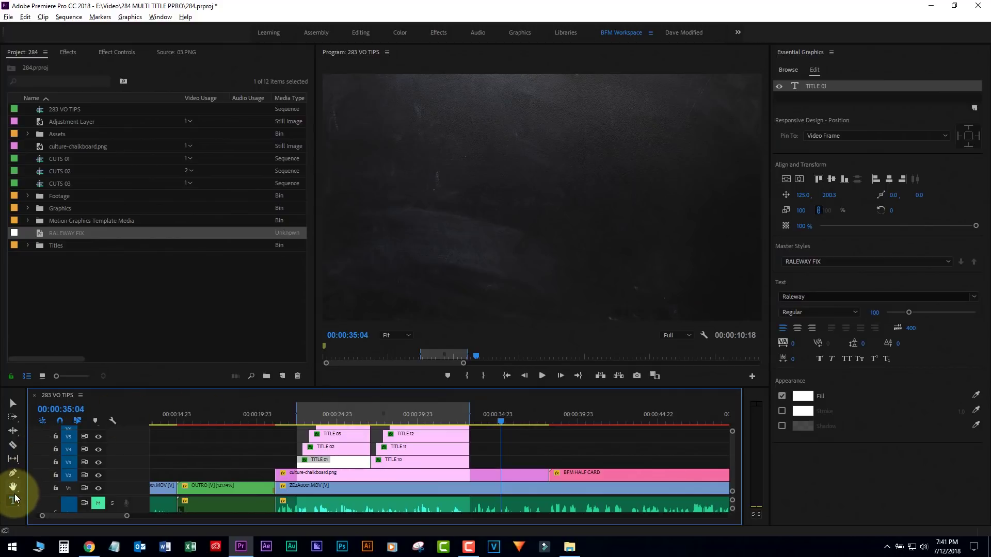
pyautogui.click(451, 236)
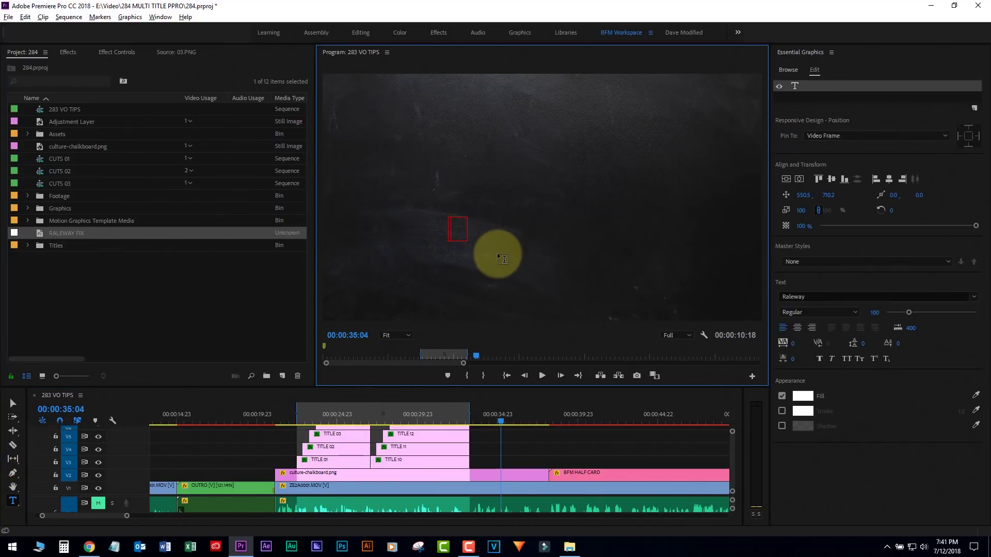
pyautogui.write('NEW ONE')
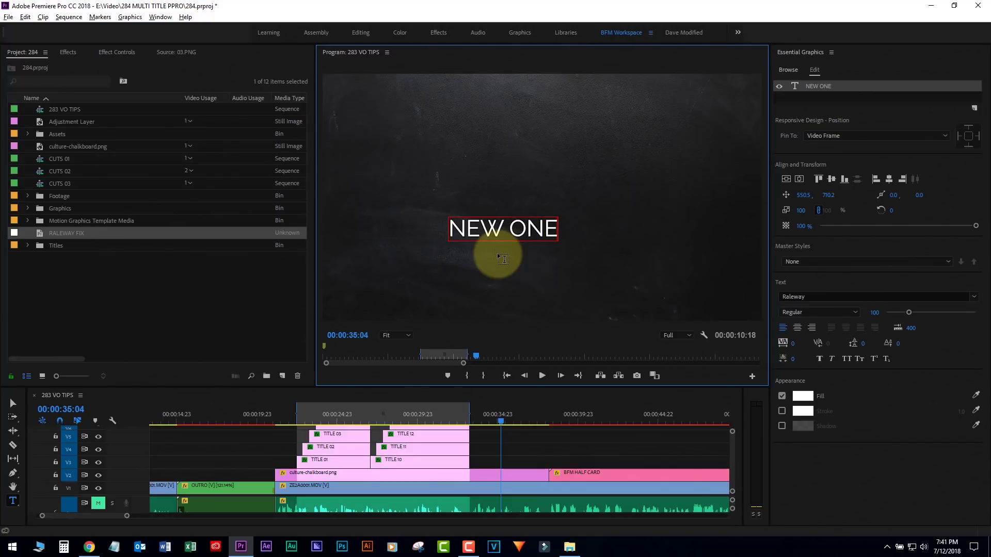
# Step: Set the NEW ONE text font to Segoe Script
pyautogui.hotkey('ctrl', 'a')
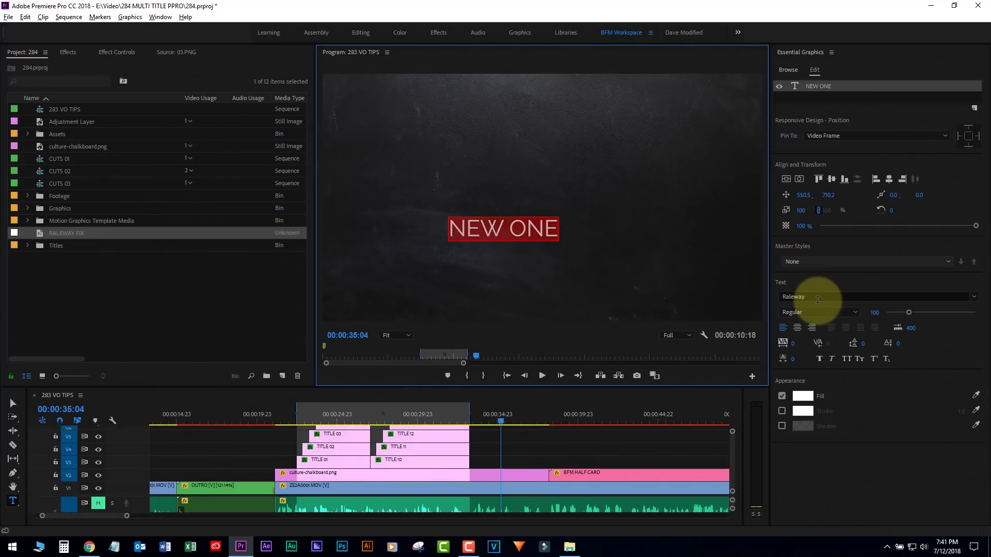
pyautogui.click(817, 298)
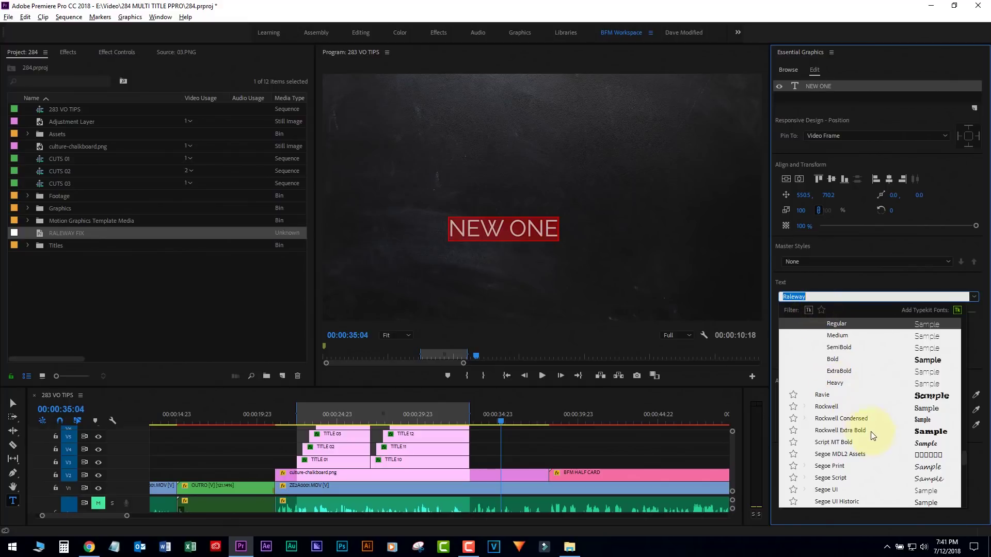
pyautogui.click(836, 477)
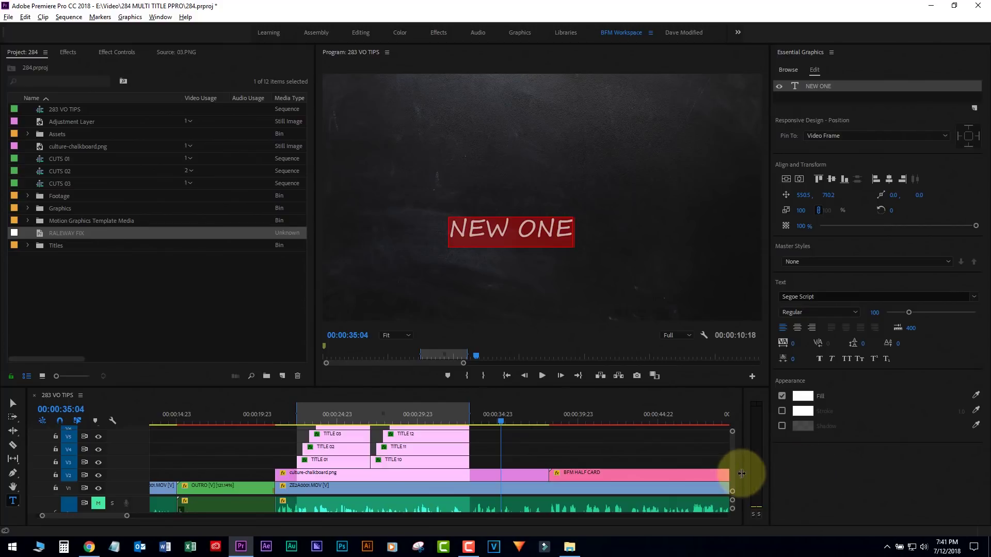
# Step: Move the NEW ONE clip from track V13 to V3 and apply the RALEWAY FIX master style
pyautogui.press('`')
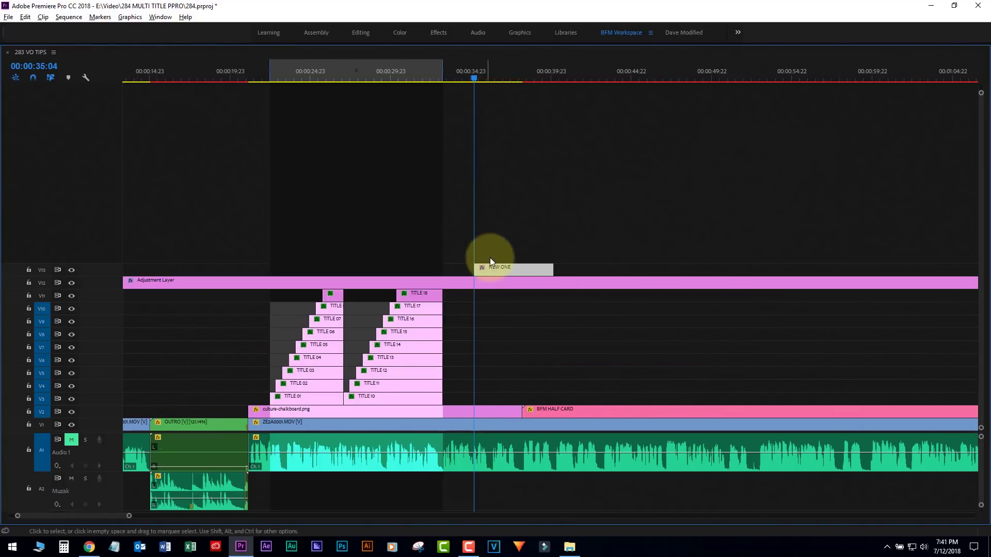
pyautogui.moveTo(487, 273); pyautogui.dragTo(487, 397)
pyautogui.press('`')
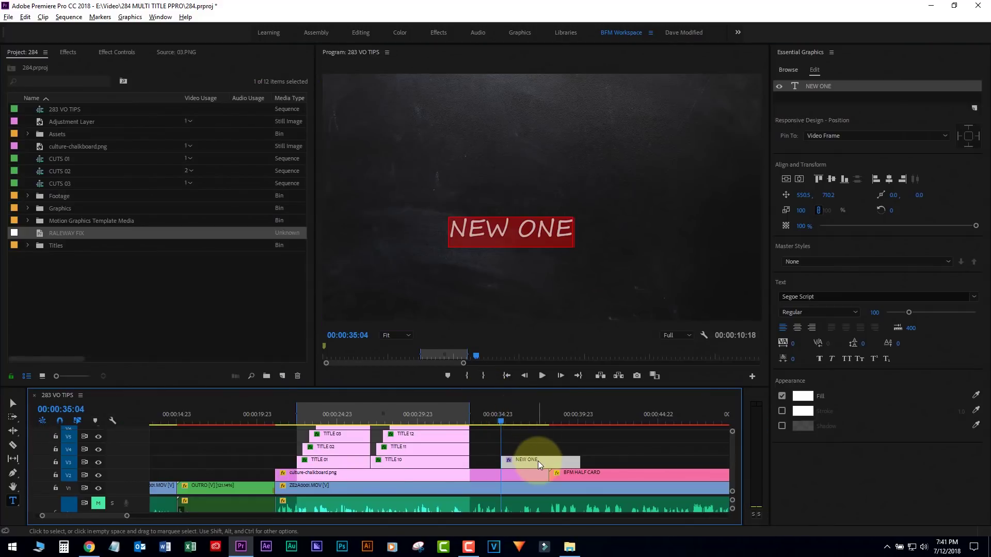
pyautogui.click(817, 264)
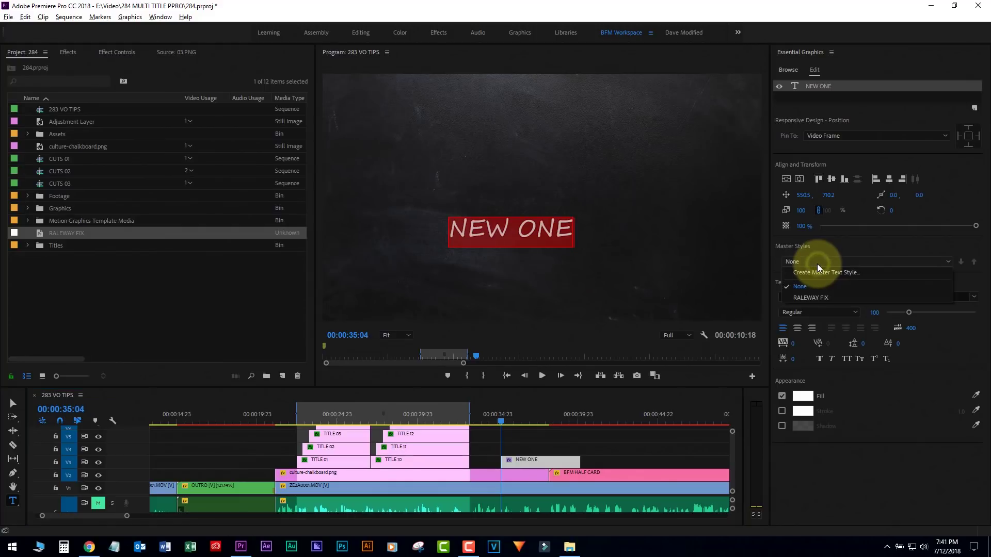
pyautogui.click(810, 297)
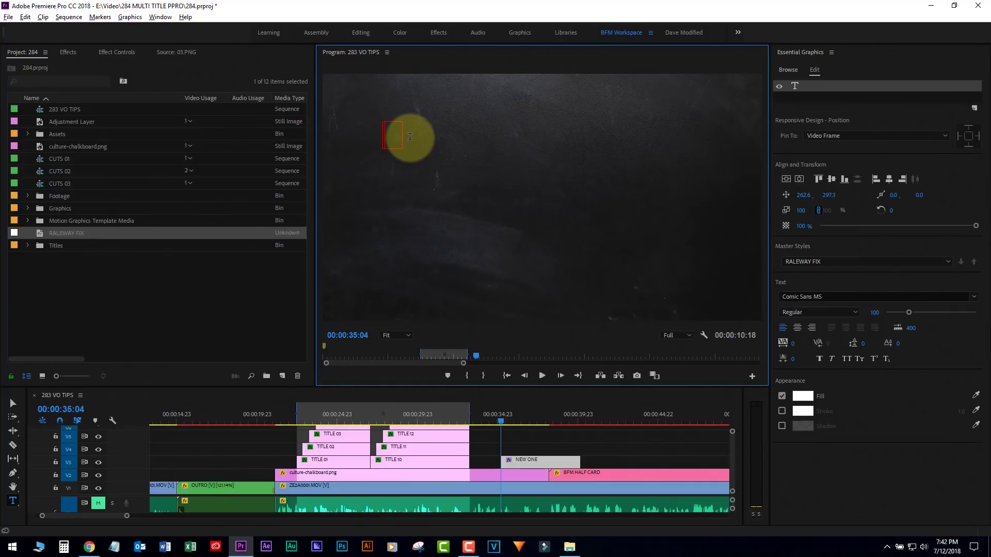
# Step: Type the two-line Comic Sans note 'Dear person,' / 'DO NOT use this font' and select the text box
pyautogui.write('Dear per')
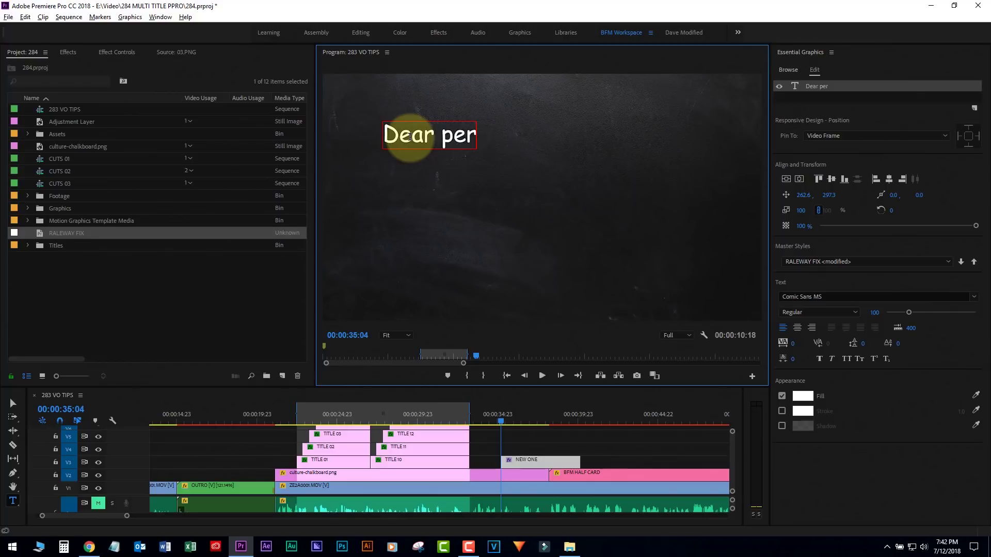
pyautogui.write('son,')
pyautogui.press('Return')
pyautogui.write('D')
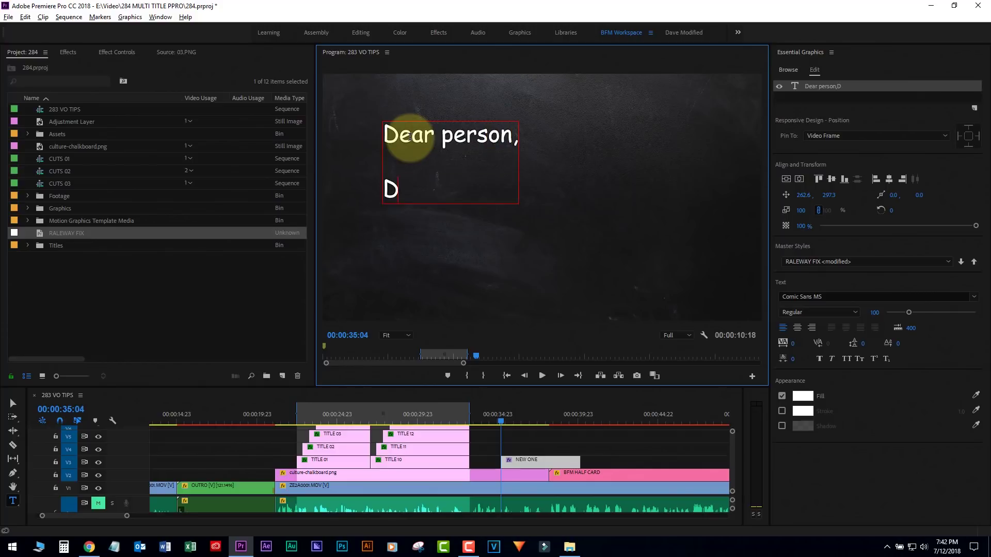
pyautogui.write('O NOT use th')
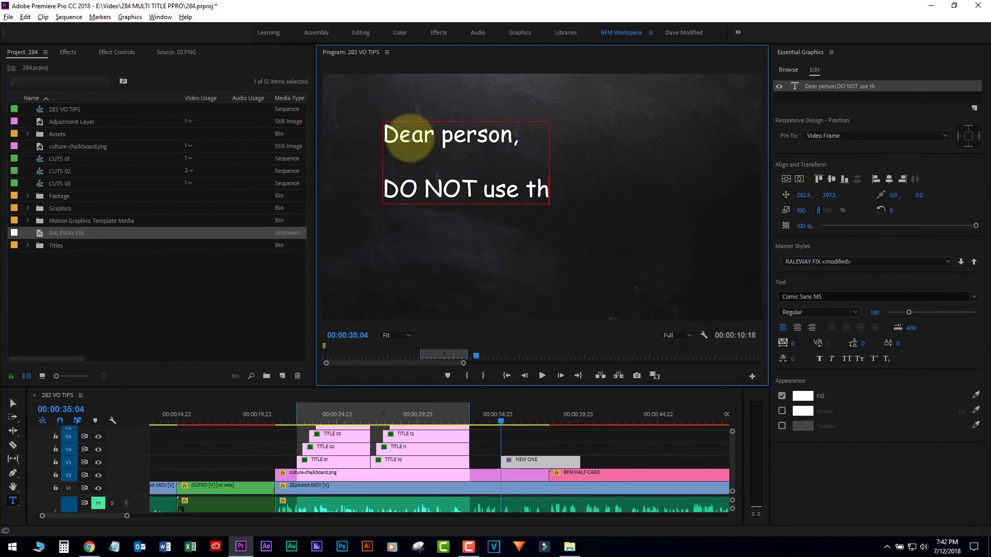
pyautogui.write('is font')
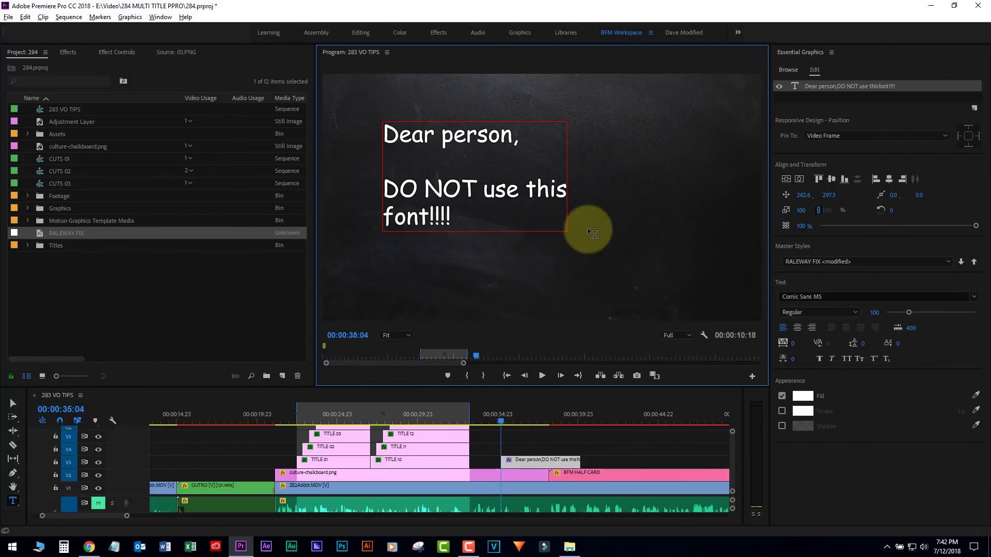
pyautogui.click(13, 404)
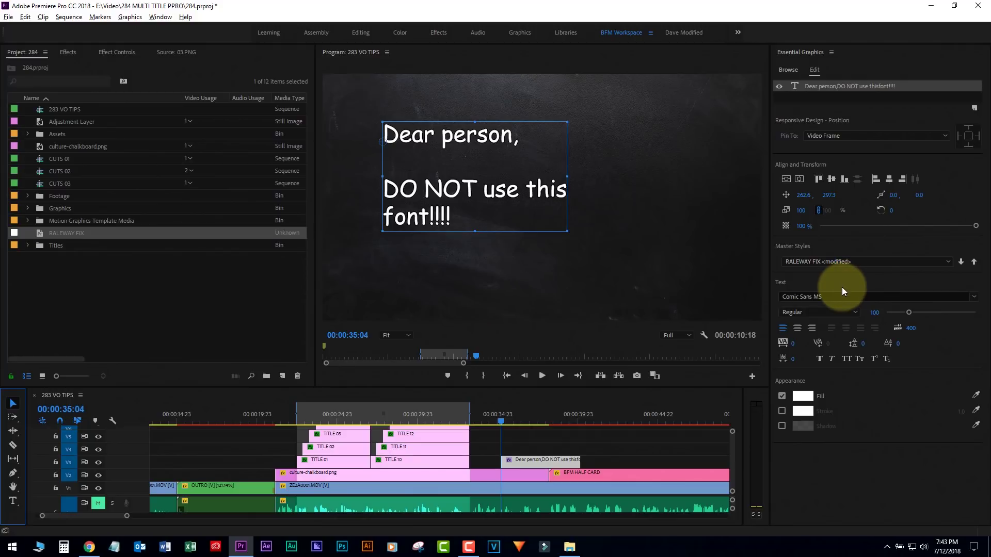
pyautogui.click(790, 261)
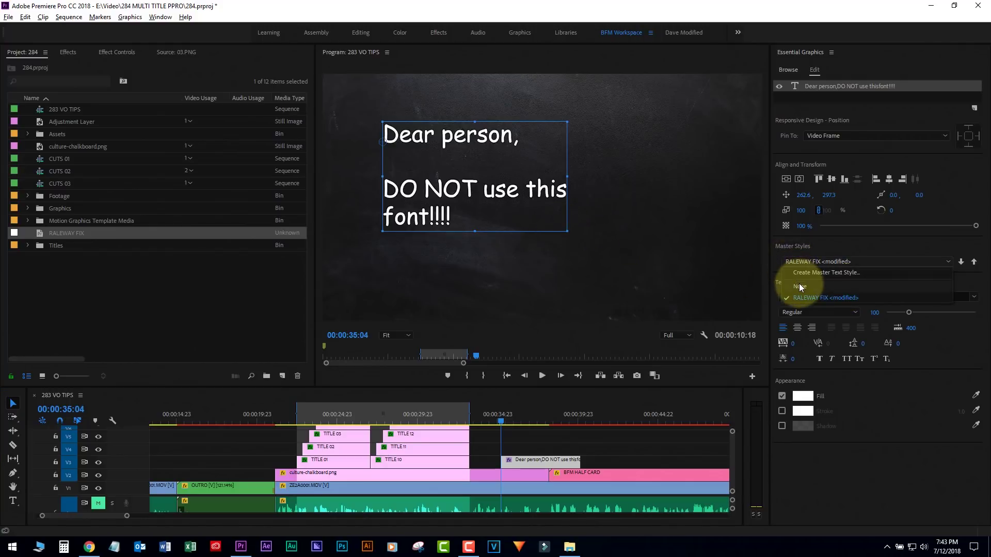